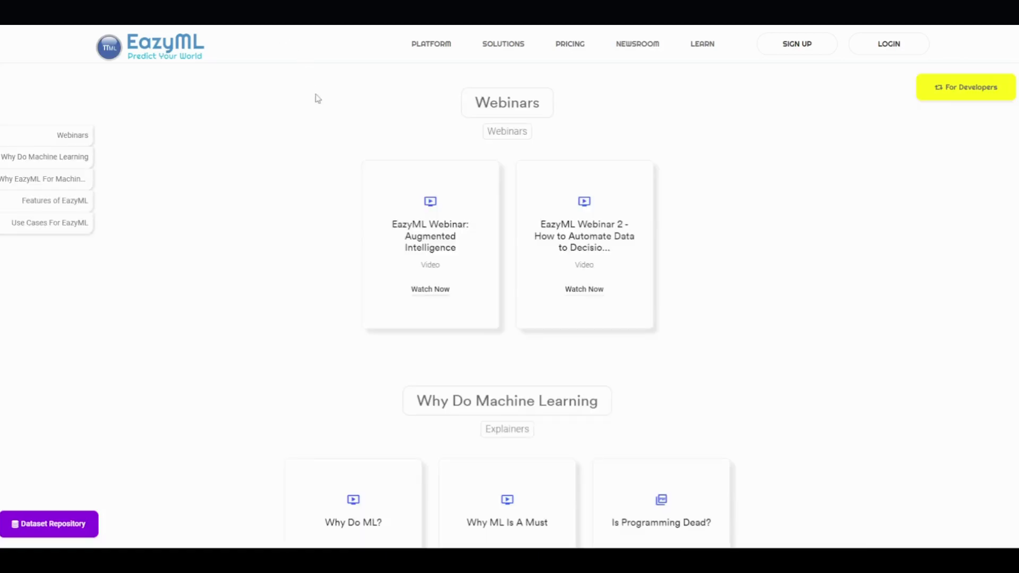
# - Scroll down through the EazyML Webinars page resources
pyautogui.scroll(-5, 318, 99)
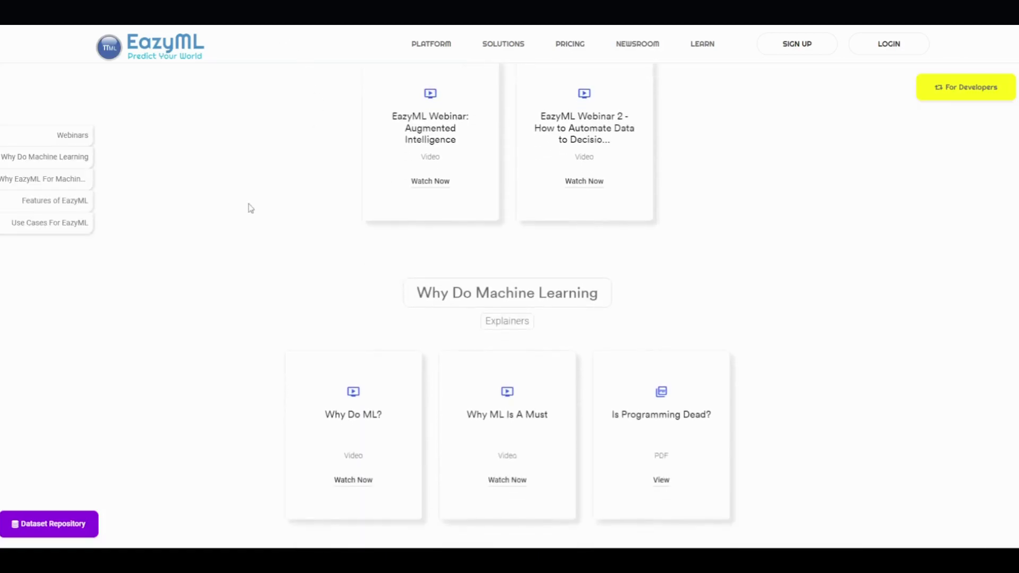
pyautogui.scroll(-5, 243, 210)
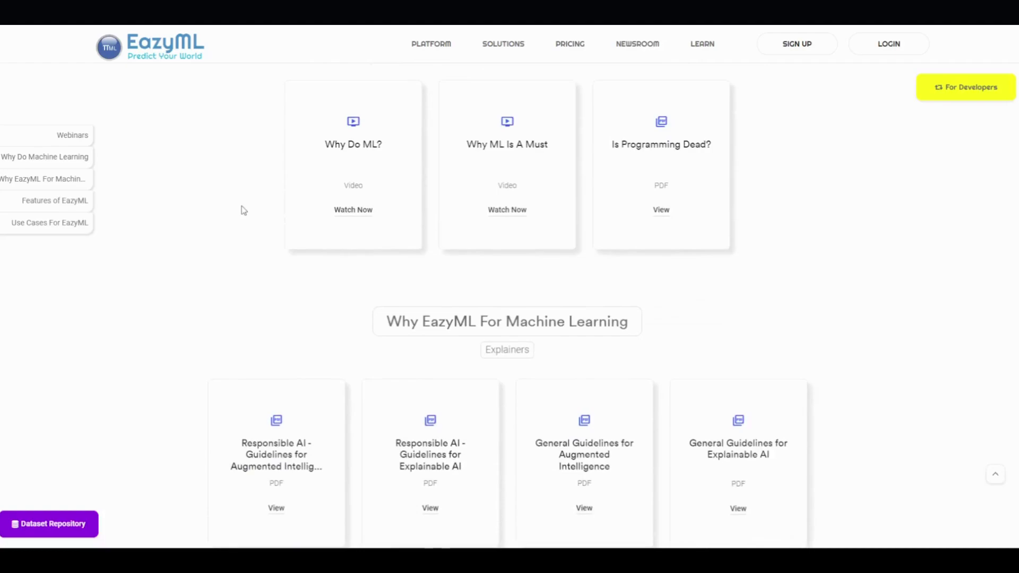
pyautogui.scroll(-2, 228, 185)
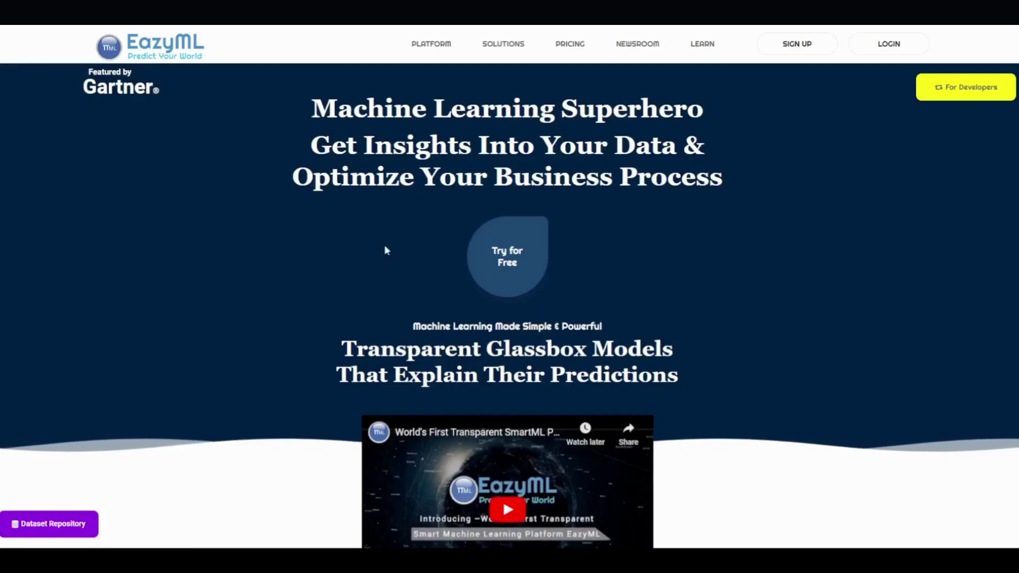
pyautogui.scroll(-3, 660, 419)
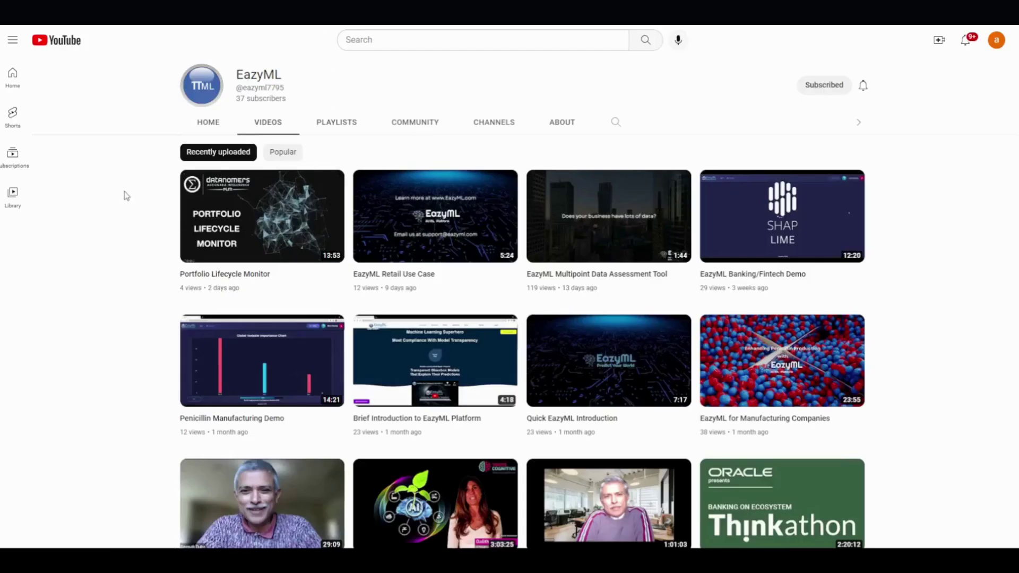
# - Scroll down the EazyML channel's Videos grid
pyautogui.scroll(-3, 124, 191)
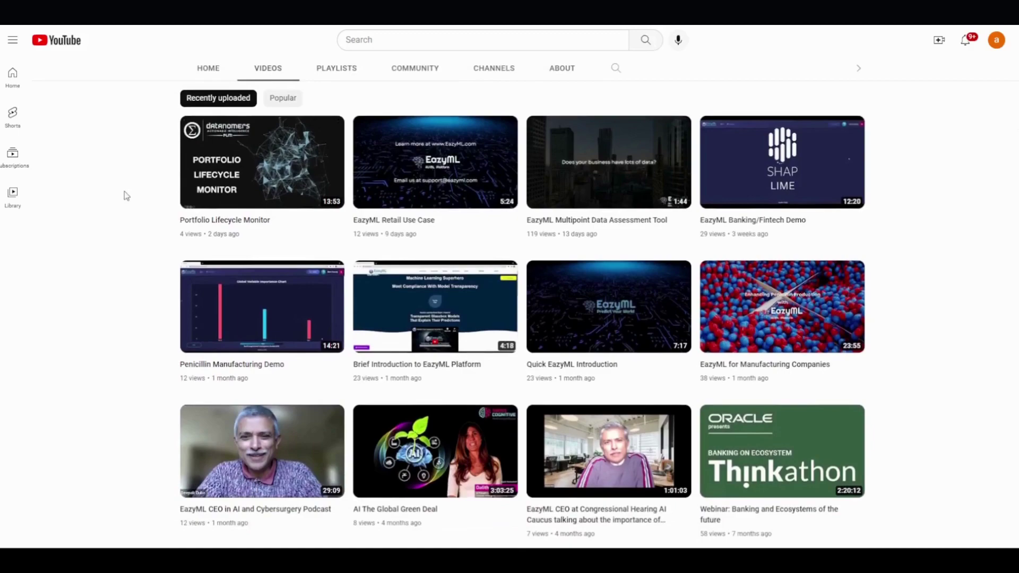
pyautogui.scroll(-3, 122, 195)
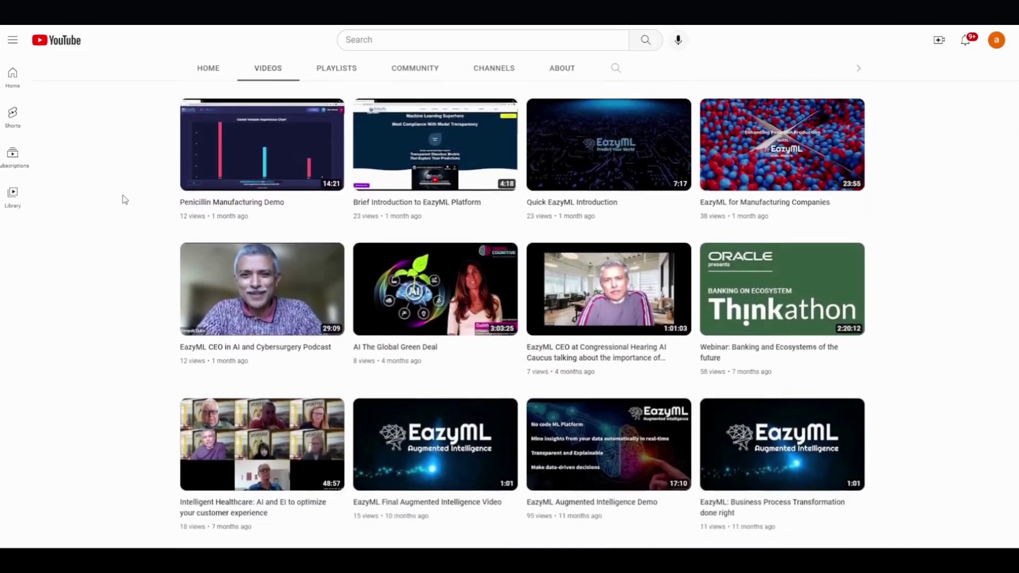
pyautogui.scroll(-1, 123, 196)
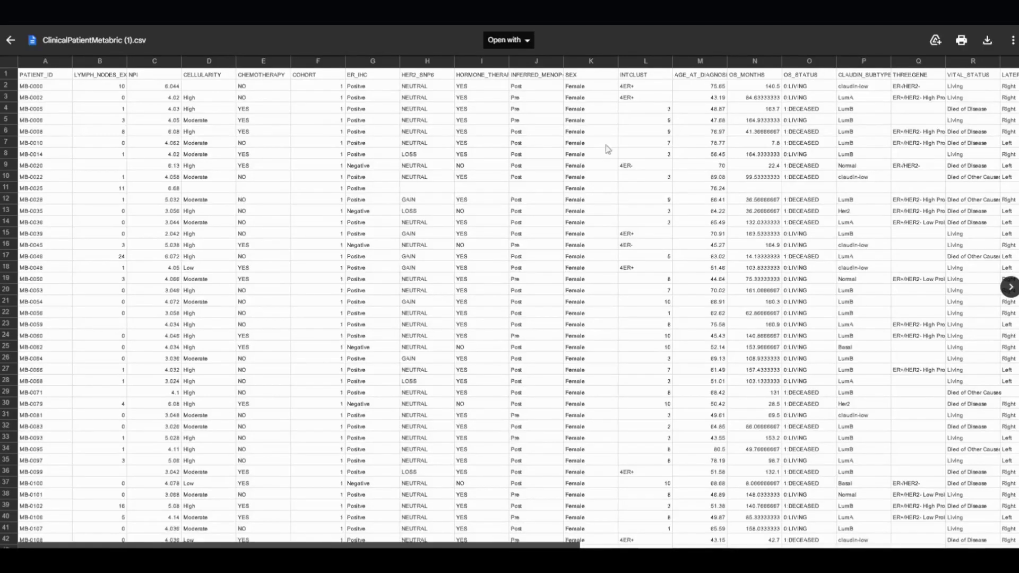
# - Scroll the CSV preview and highlight the PATIENT_ID values in column A
pyautogui.scroll(-4, 664, 166)
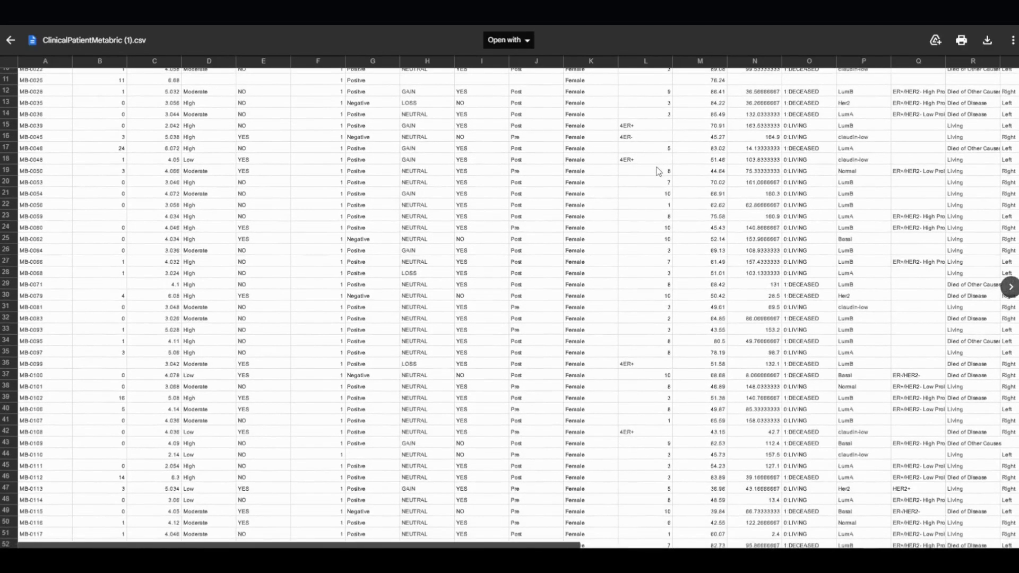
pyautogui.scroll(-4, 663, 180)
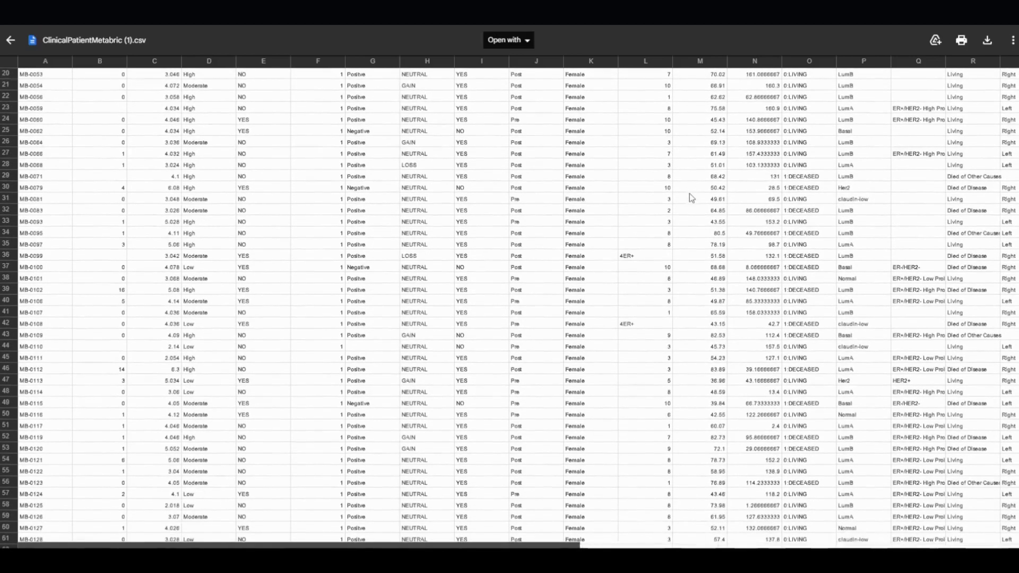
pyautogui.scroll(-2, 691, 198)
pyautogui.scroll(6, 693, 197)
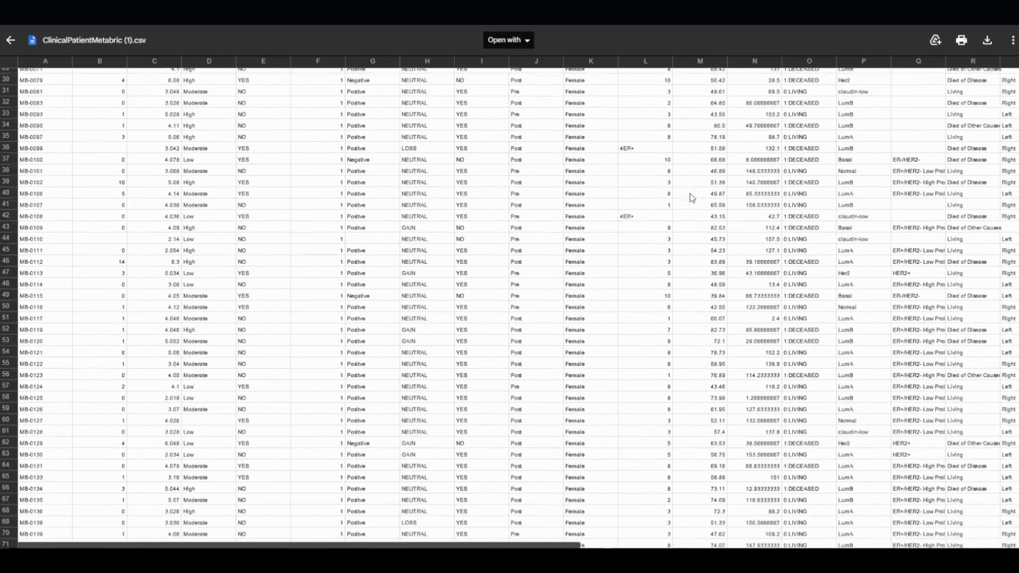
pyautogui.scroll(4, 697, 200)
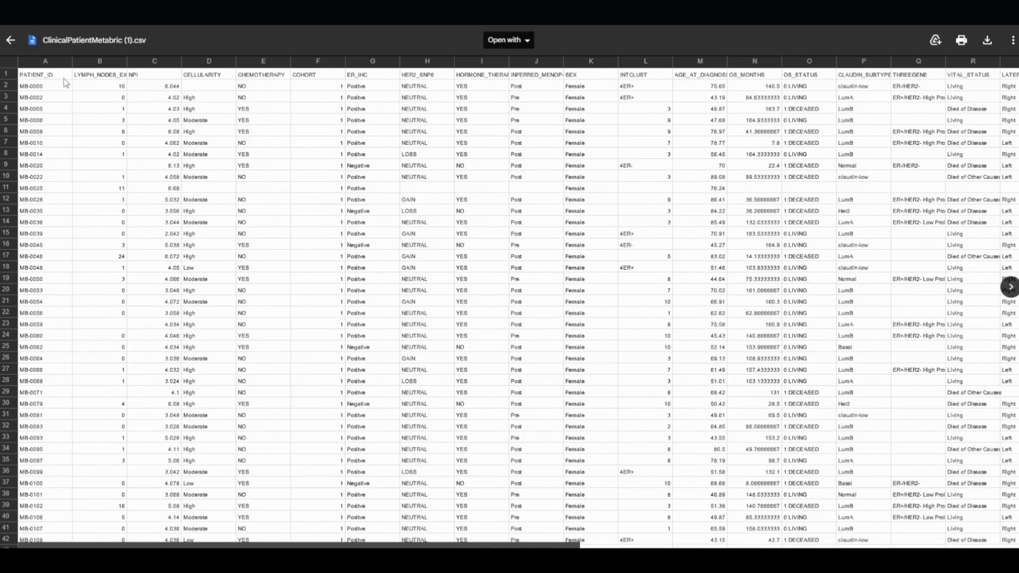
pyautogui.moveTo(63, 75); pyautogui.dragTo(67, 129)
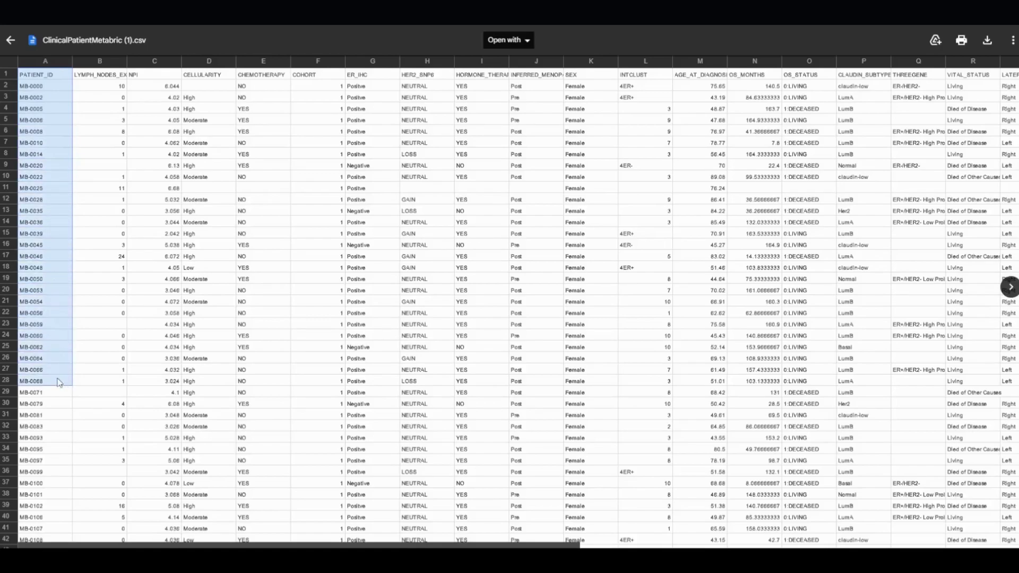
pyautogui.click(59, 405)
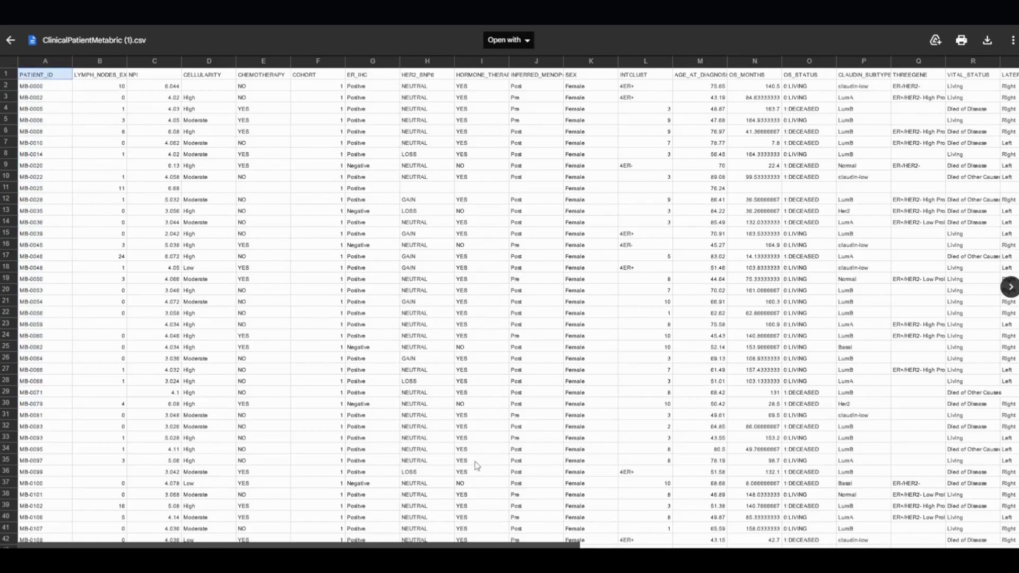
# - Select column B (lymph node counts) and column C (NPI scores)
pyautogui.scroll(-3, 476, 465)
pyautogui.scroll(3, 476, 466)
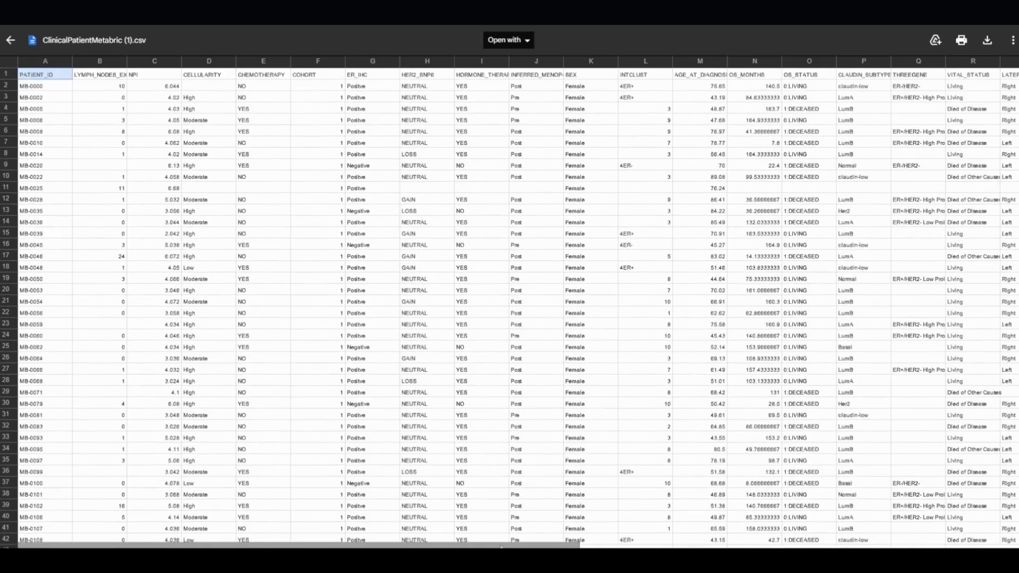
pyautogui.moveTo(500, 546); pyautogui.dragTo(481, 511)
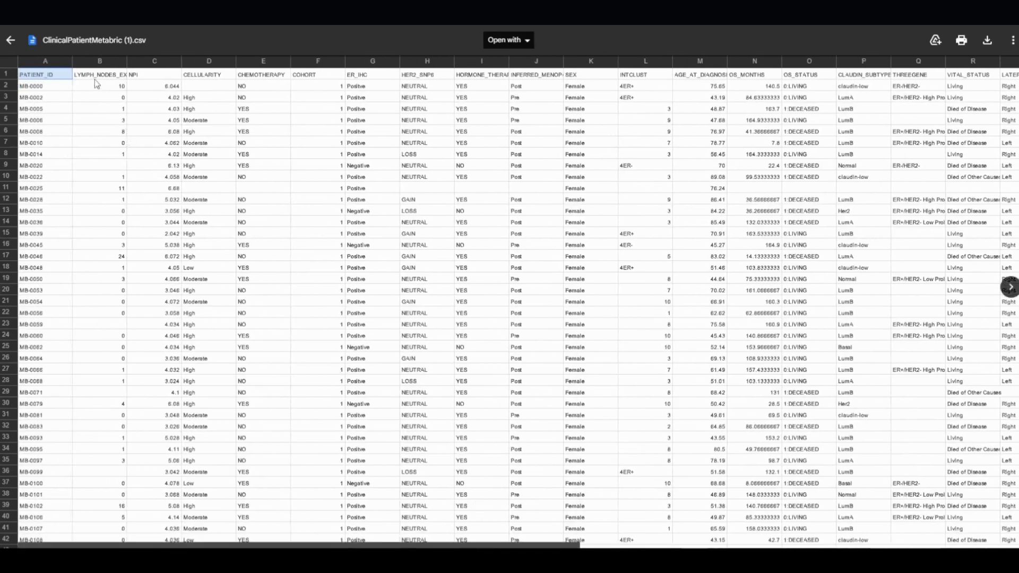
pyautogui.click(110, 62)
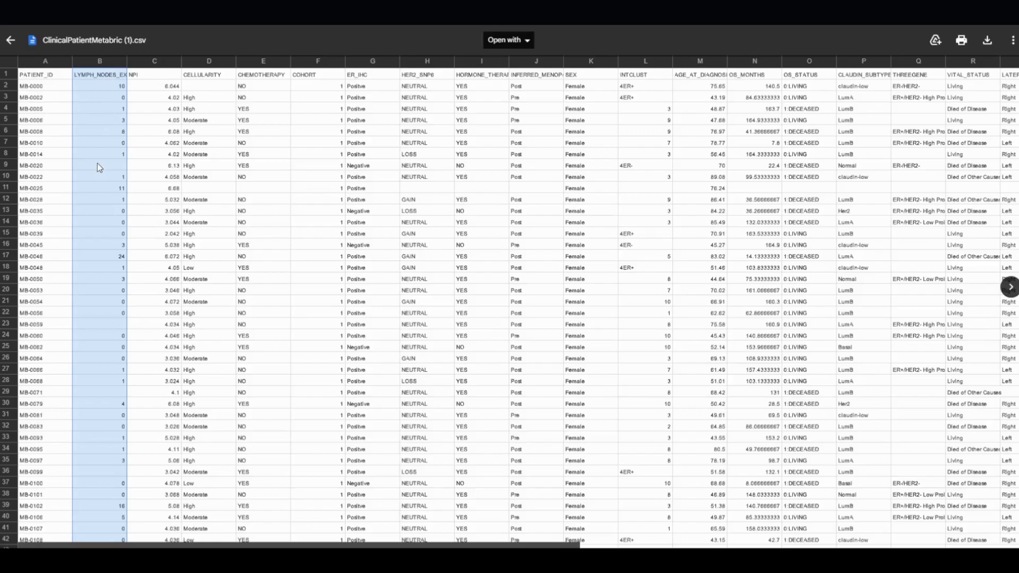
pyautogui.click(160, 64)
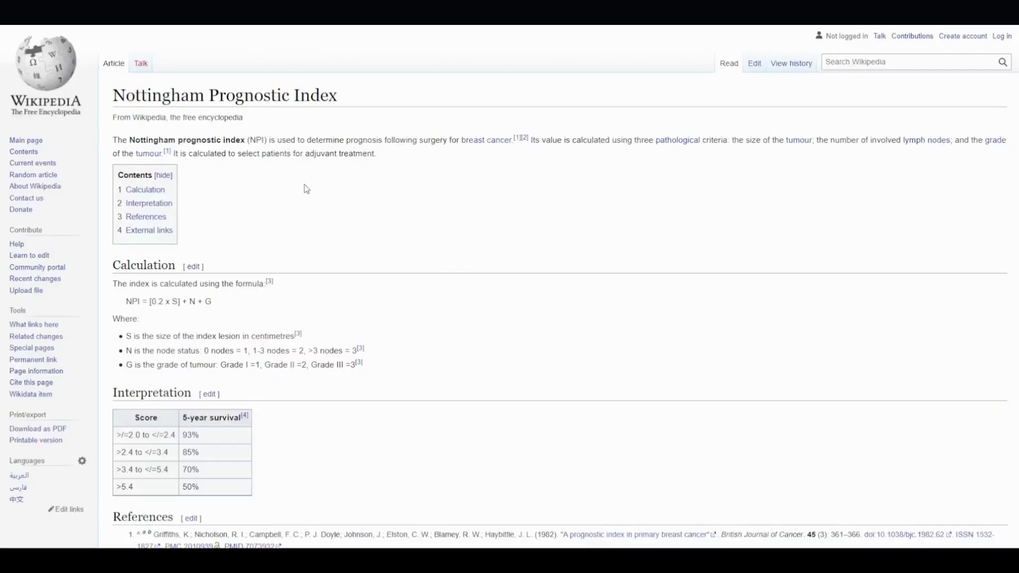
pyautogui.moveTo(112, 95); pyautogui.dragTo(352, 86)
pyautogui.click(362, 113)
pyautogui.moveTo(282, 139); pyautogui.dragTo(550, 137)
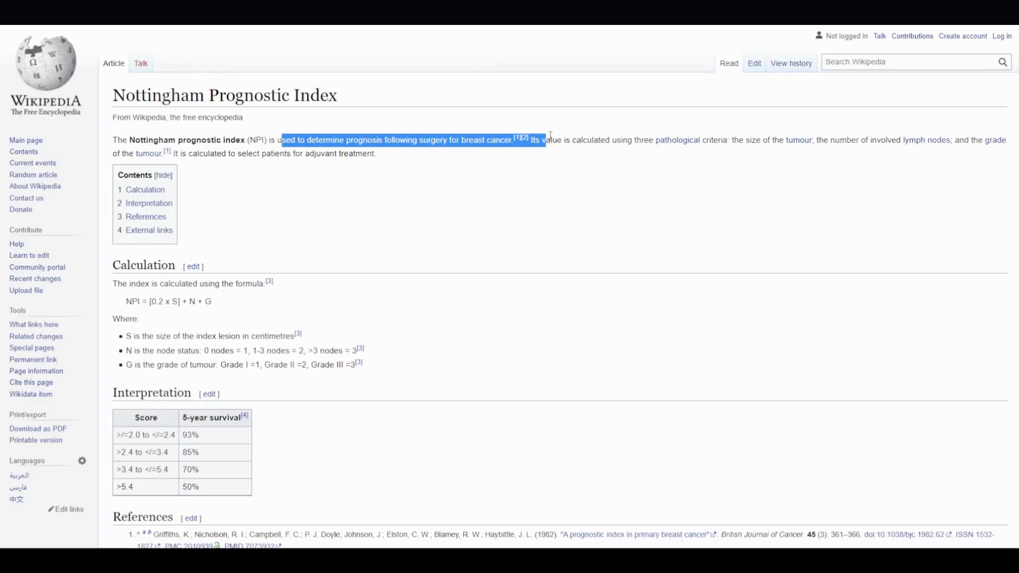
pyautogui.click(598, 166)
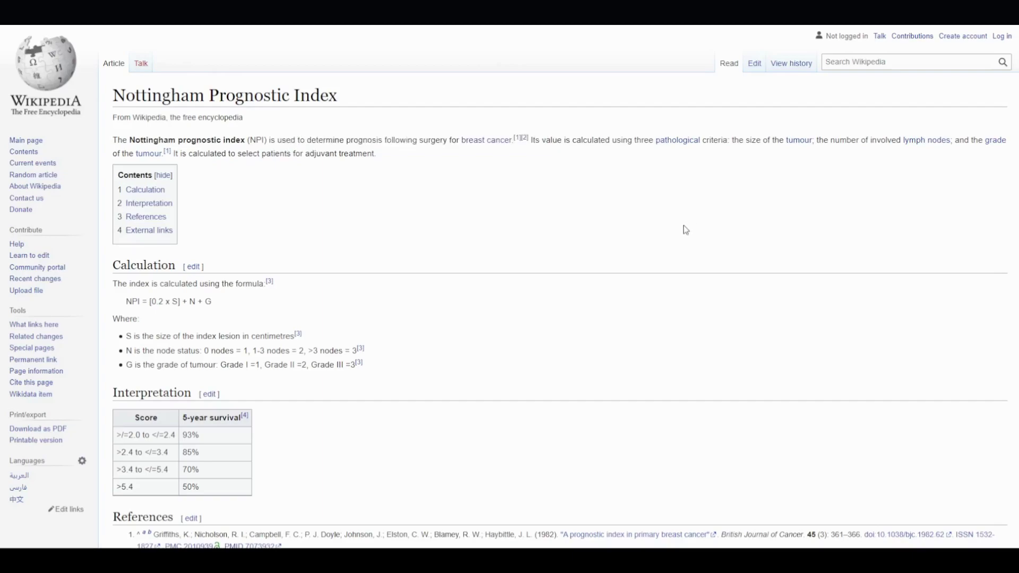
pyautogui.scroll(-1, 684, 230)
pyautogui.moveTo(128, 247); pyautogui.dragTo(250, 247)
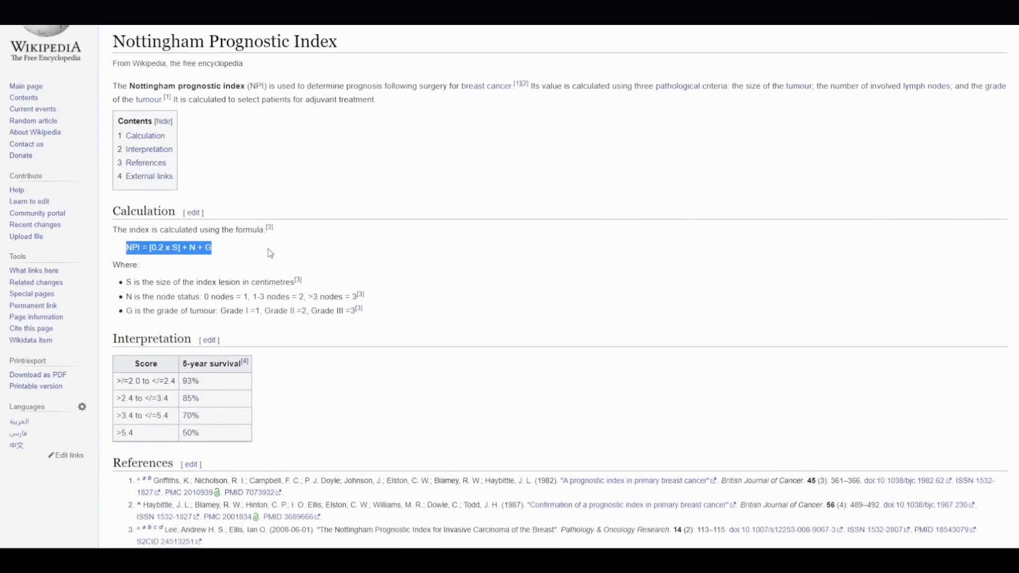
pyautogui.click(270, 253)
pyautogui.moveTo(127, 282); pyautogui.dragTo(300, 283)
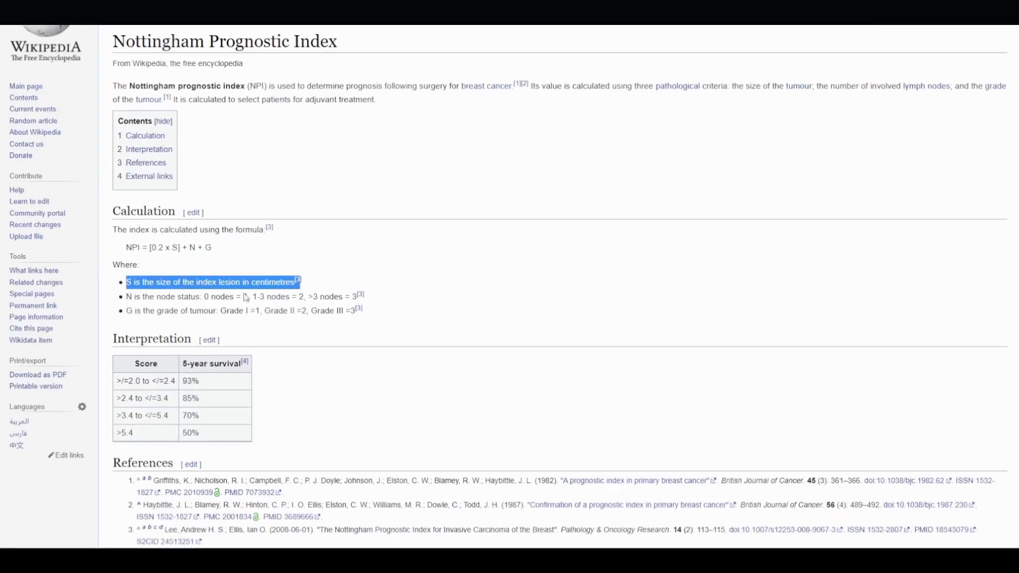
pyautogui.moveTo(122, 298); pyautogui.dragTo(346, 296)
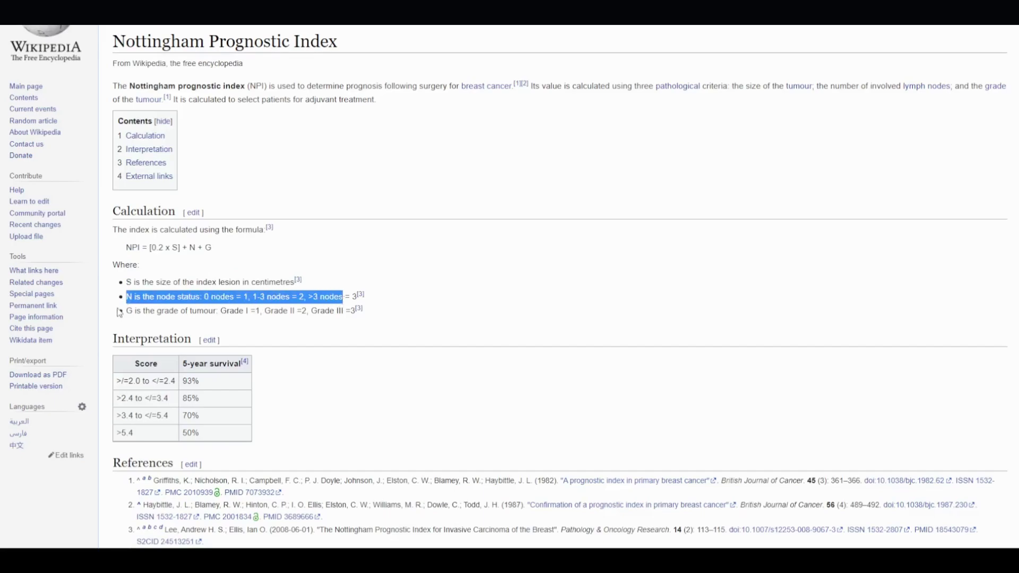
pyautogui.moveTo(126, 311); pyautogui.dragTo(346, 310)
pyautogui.click(495, 312)
pyautogui.scroll(-2, 496, 312)
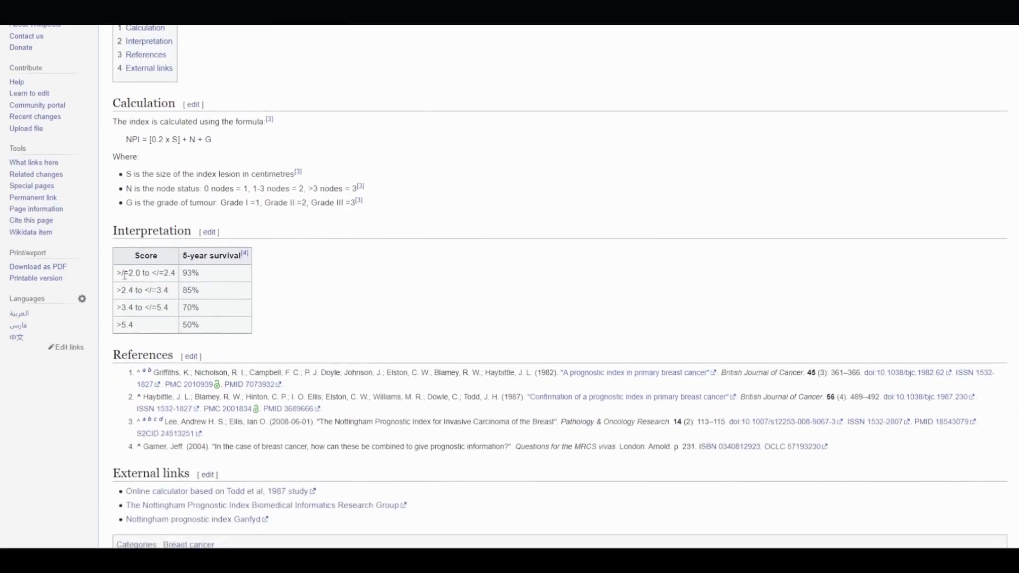
pyautogui.moveTo(117, 273); pyautogui.dragTo(182, 277)
pyautogui.click(225, 280)
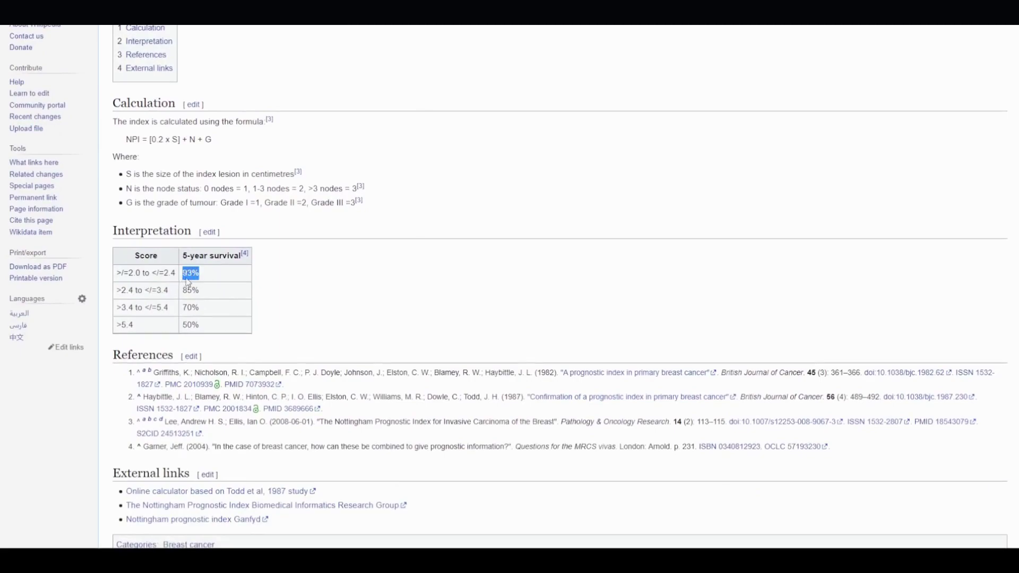
pyautogui.click(274, 274)
pyautogui.moveTo(117, 290); pyautogui.dragTo(182, 290)
pyautogui.click(340, 301)
pyautogui.moveTo(118, 308); pyautogui.dragTo(177, 307)
pyautogui.moveTo(240, 308); pyautogui.dragTo(113, 331)
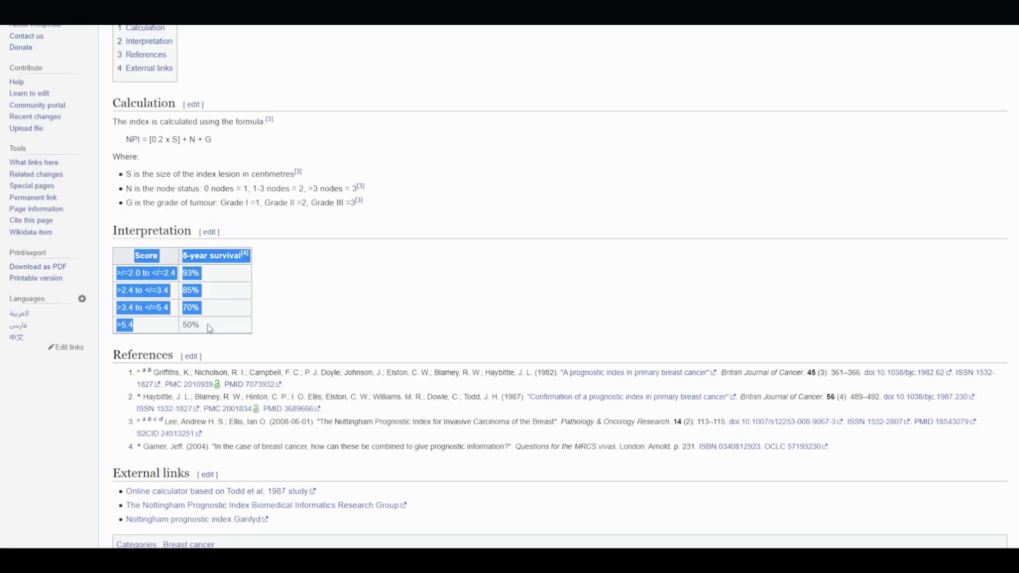
pyautogui.moveTo(202, 325); pyautogui.dragTo(183, 328)
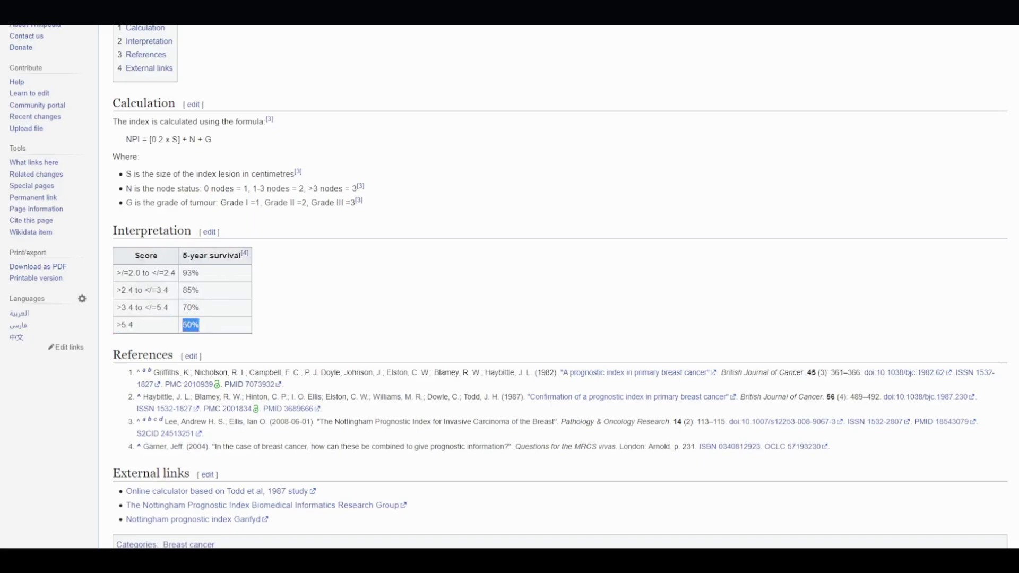
pyautogui.click(362, 329)
# - Select the CELLULARITY, CHEMOTHERAPY, HORMONE_THERAPY, SEX and AGE_AT_DIAGNOSIS columns in the CSV preview
pyautogui.click(100, 26)
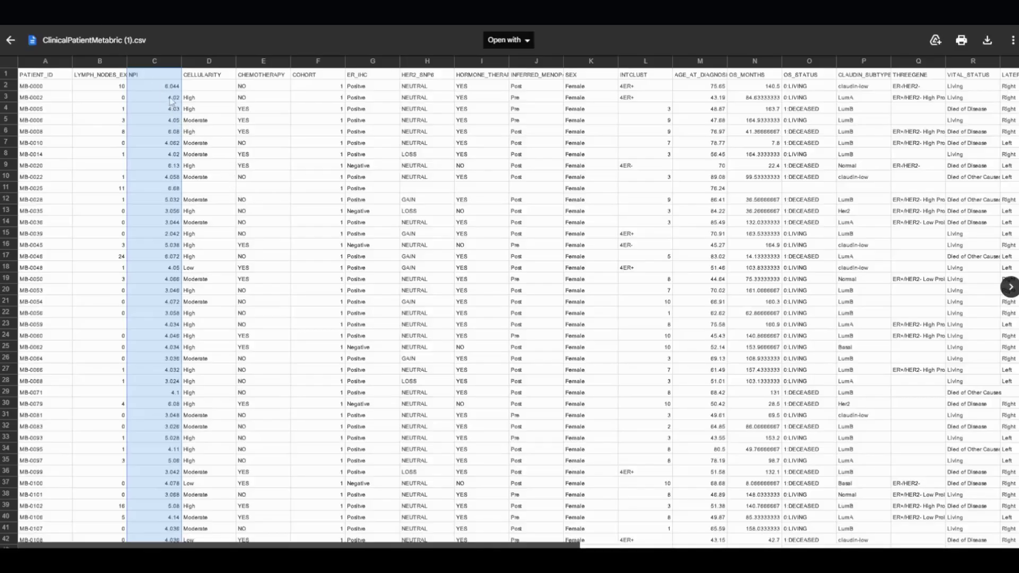
pyautogui.click(209, 71)
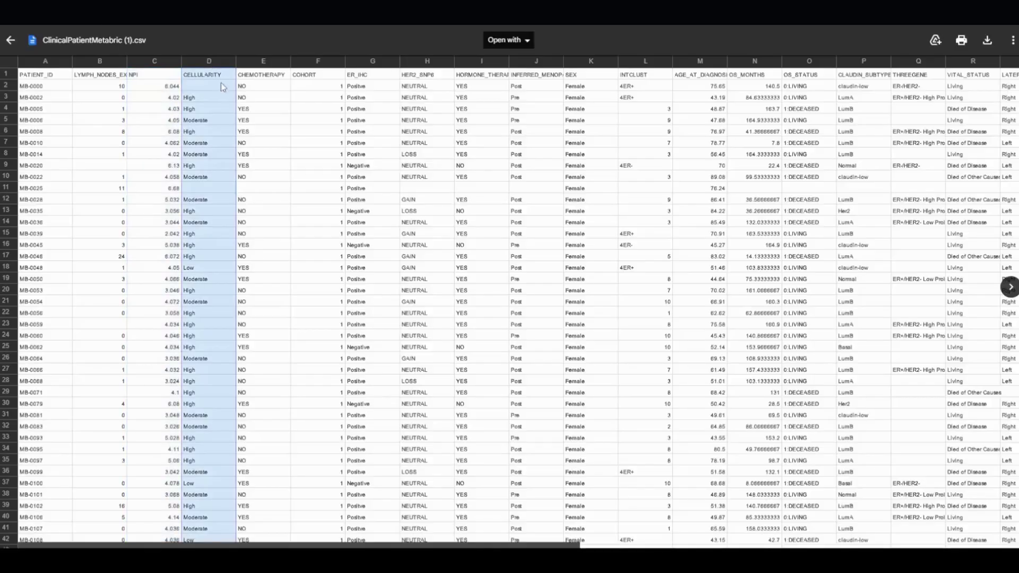
pyautogui.scroll(-5, 193, 240)
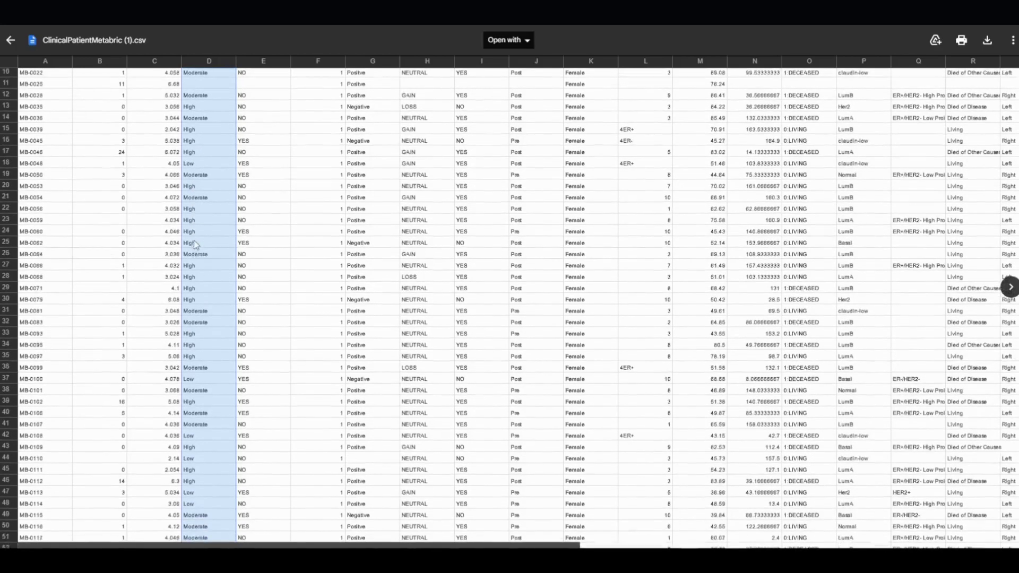
pyautogui.scroll(5, 195, 238)
pyautogui.click(263, 62)
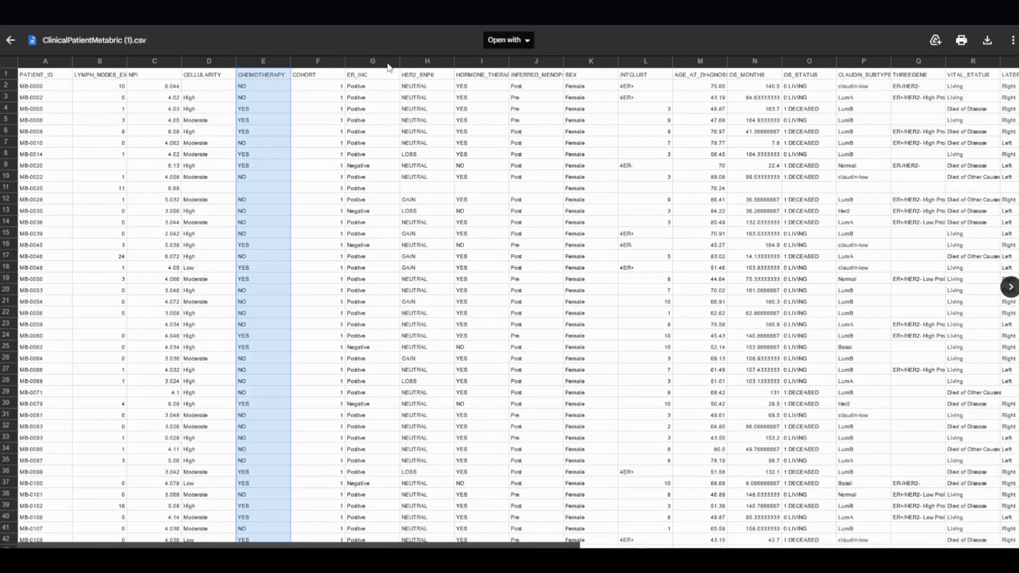
pyautogui.click(462, 62)
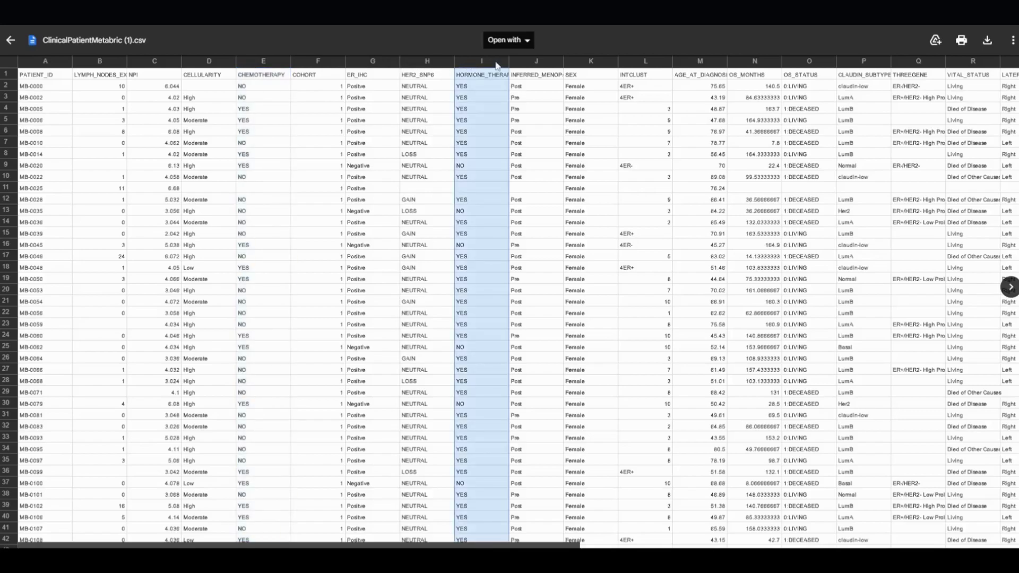
pyautogui.click(608, 57)
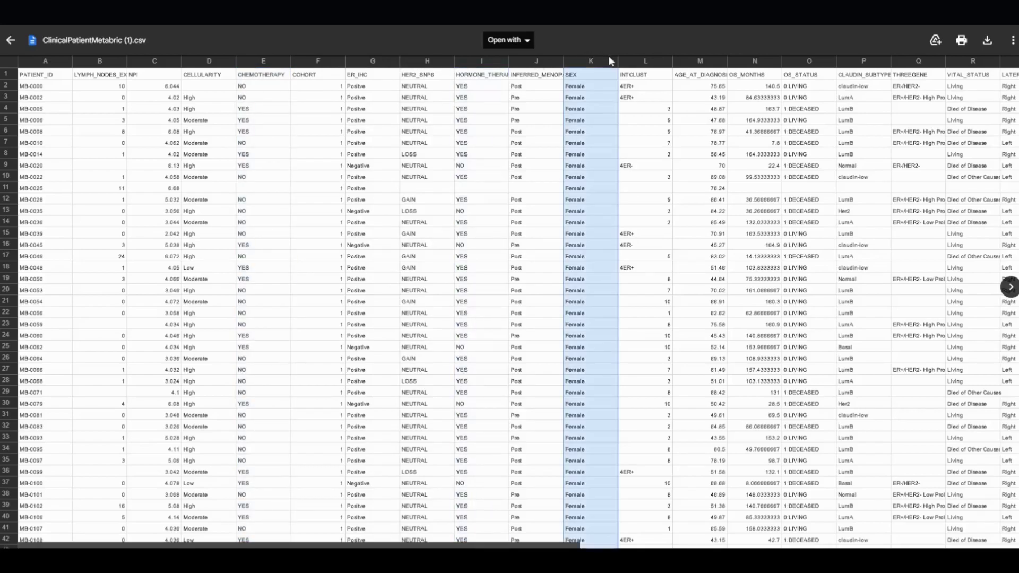
pyautogui.click(707, 57)
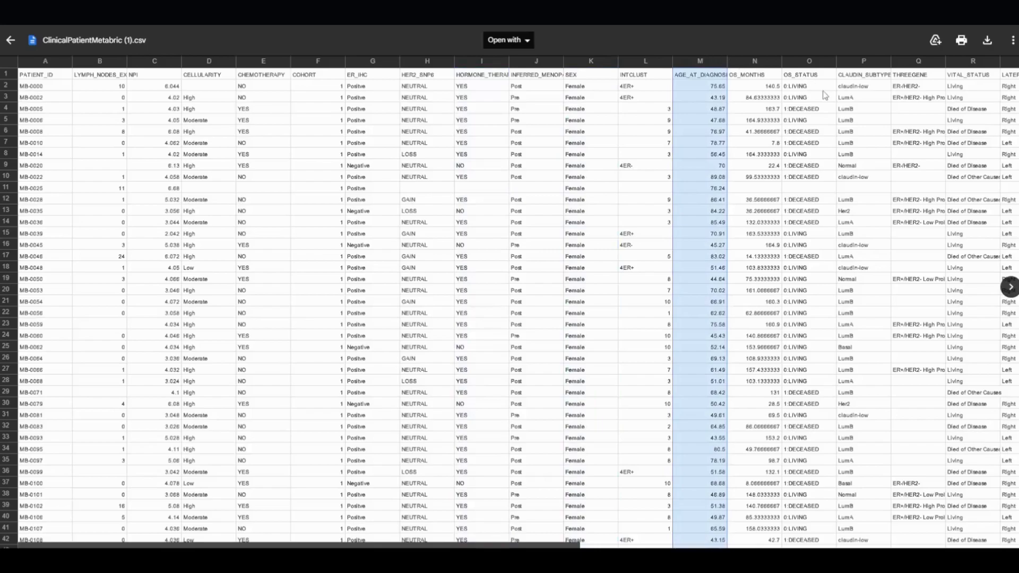
# - Select the VITAL_STATUS column and its Living, Died of Disease and Died of Other Causes values
pyautogui.hscroll(5, 571, 520)
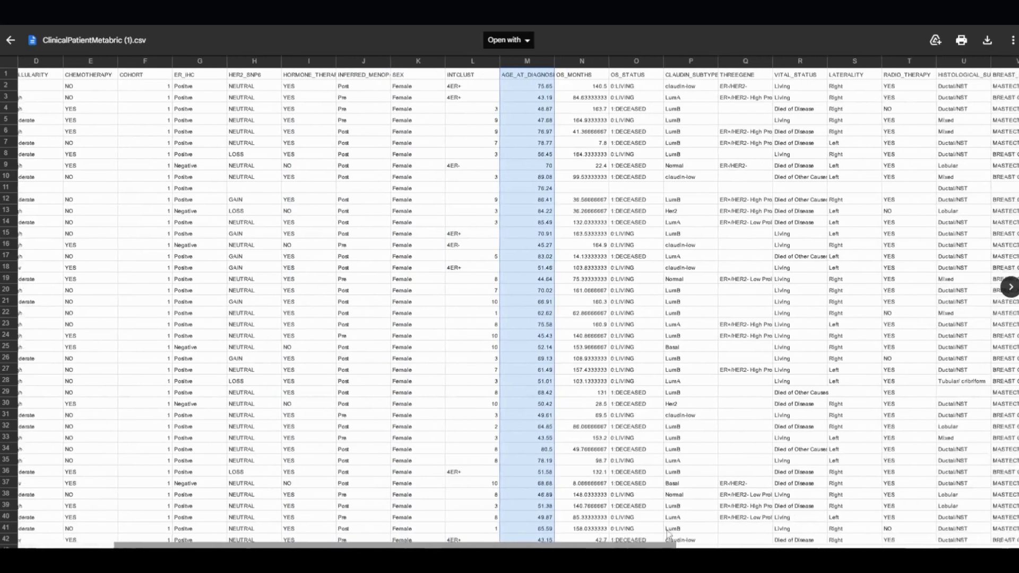
pyautogui.hscroll(1, 727, 524)
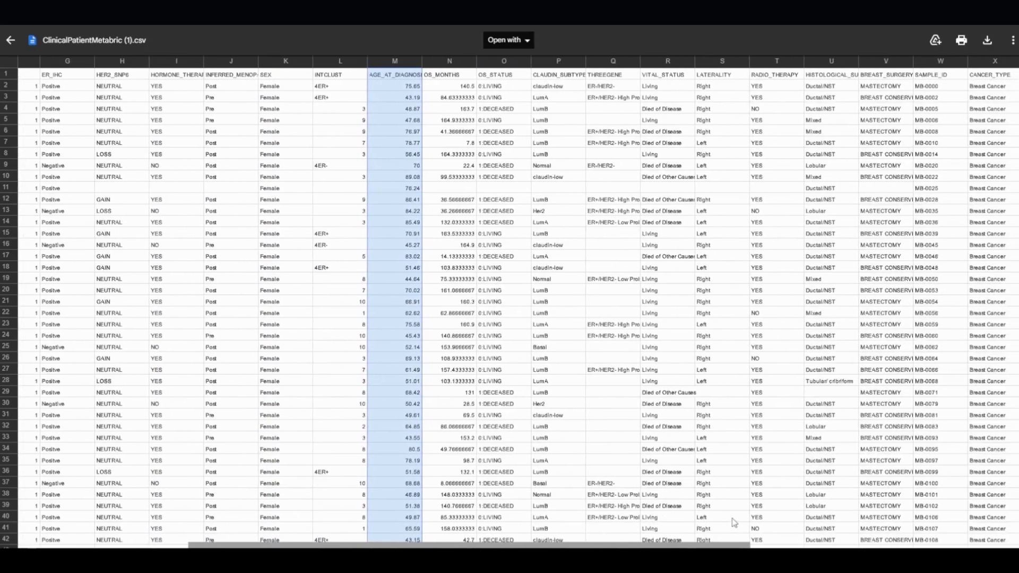
pyautogui.hscroll(-2, 724, 520)
pyautogui.hscroll(1, 722, 519)
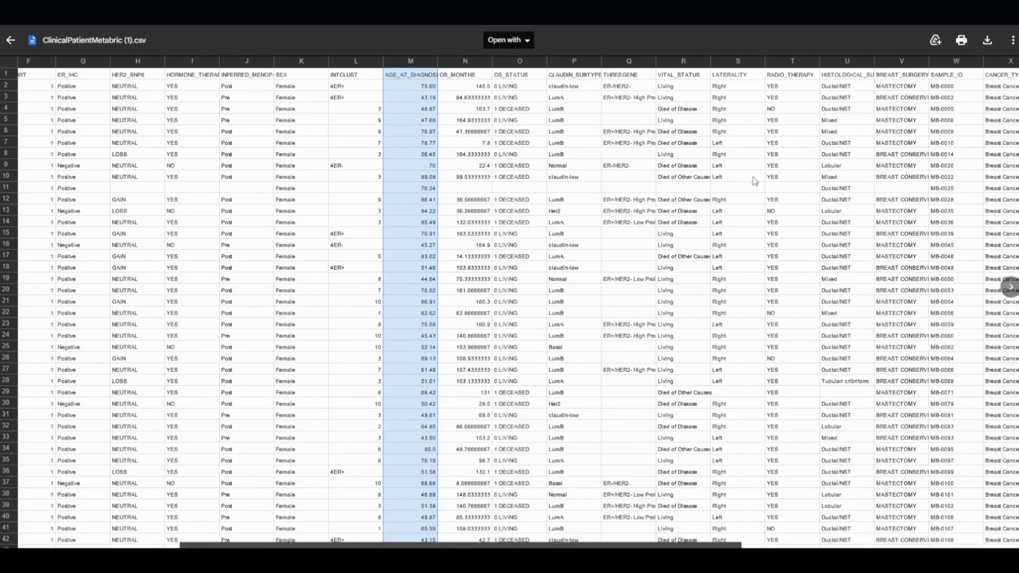
pyautogui.click(679, 62)
pyautogui.click(692, 132)
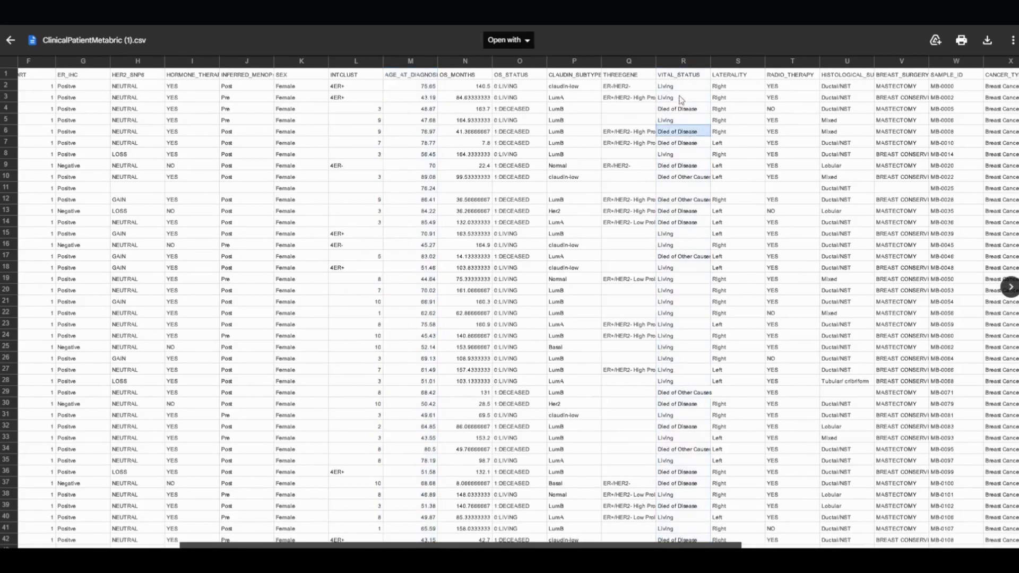
pyautogui.moveTo(683, 88); pyautogui.dragTo(684, 100)
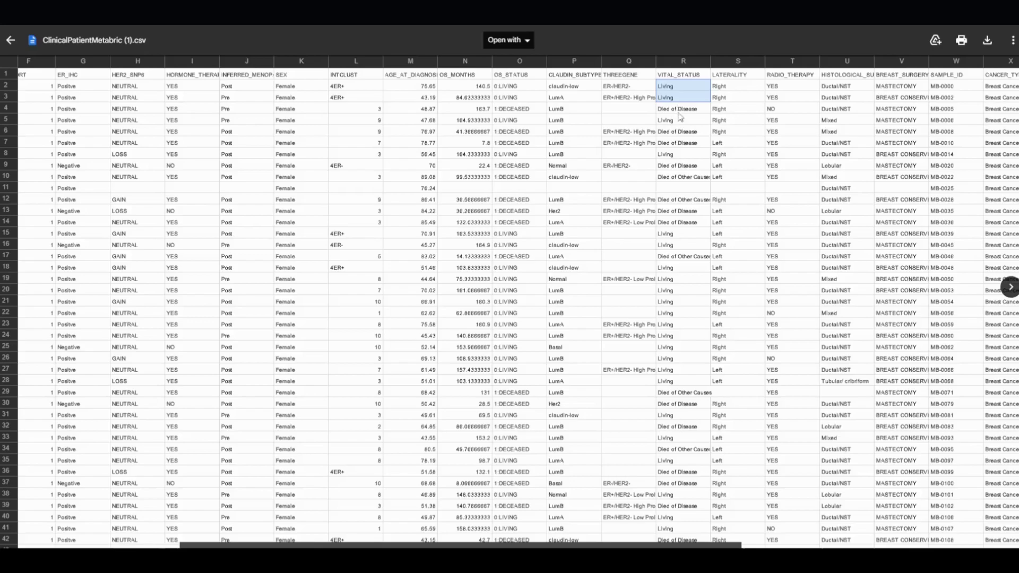
pyautogui.click(686, 167)
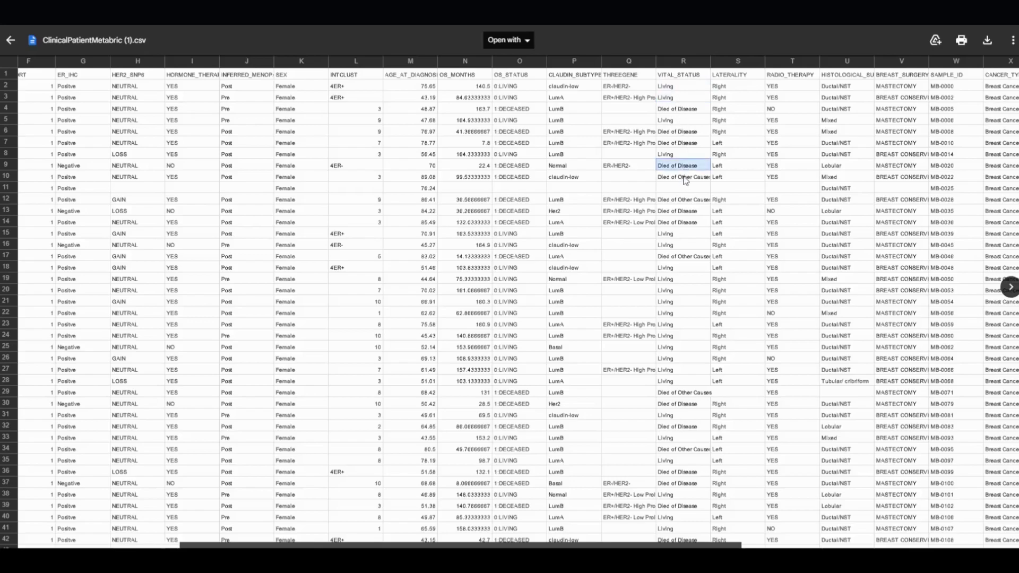
pyautogui.click(684, 179)
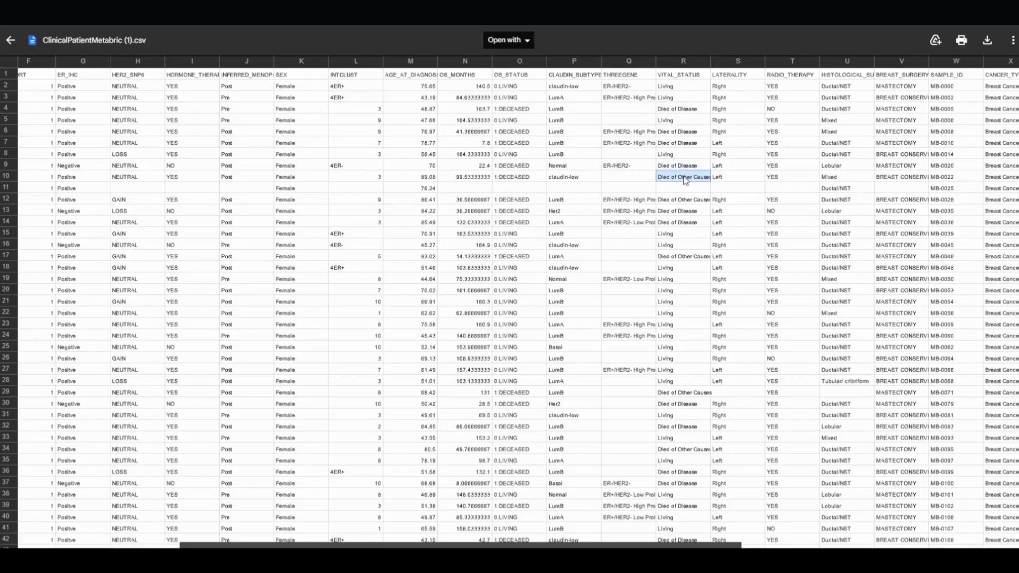
pyautogui.moveTo(698, 544); pyautogui.dragTo(520, 530)
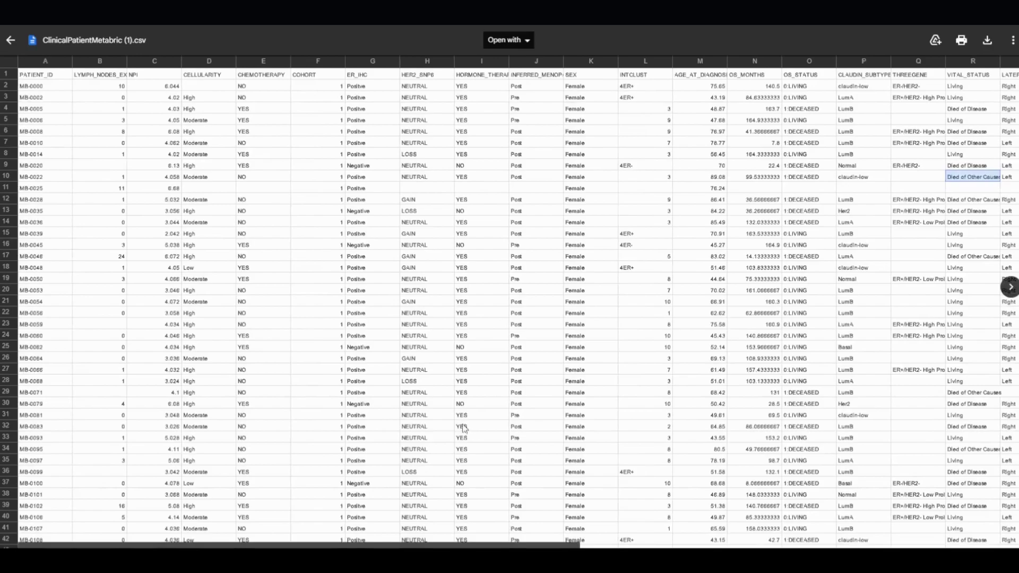
# - Scroll down through the dataset rows
pyautogui.scroll(-3, 508, 315)
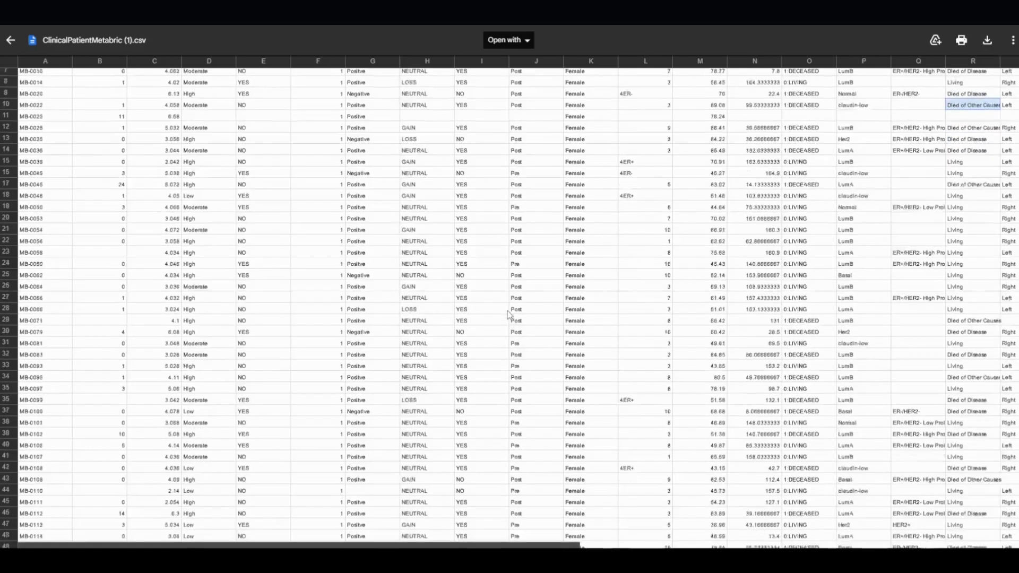
pyautogui.scroll(-6, 508, 314)
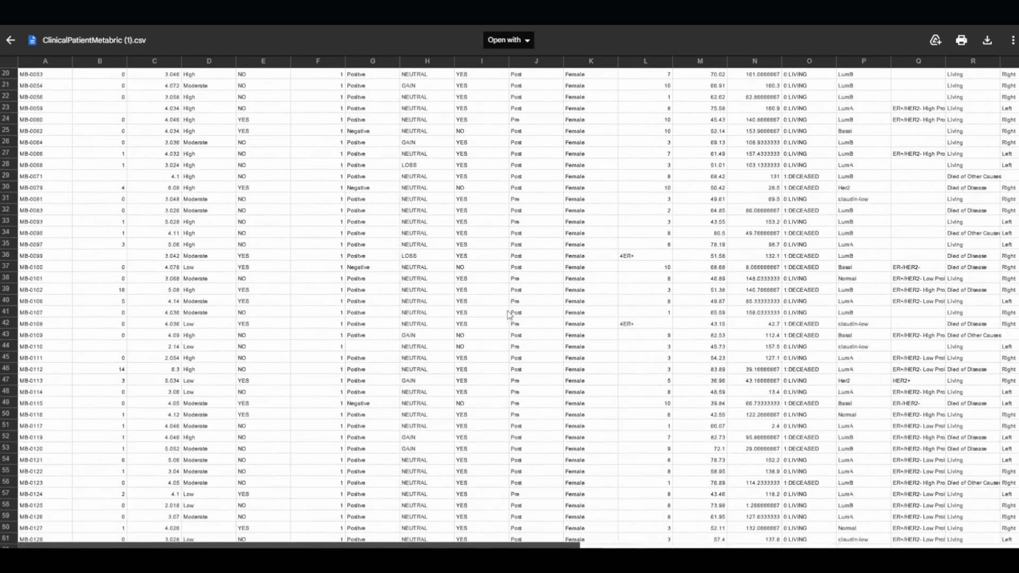
pyautogui.scroll(-3, 508, 314)
pyautogui.scroll(-7, 509, 314)
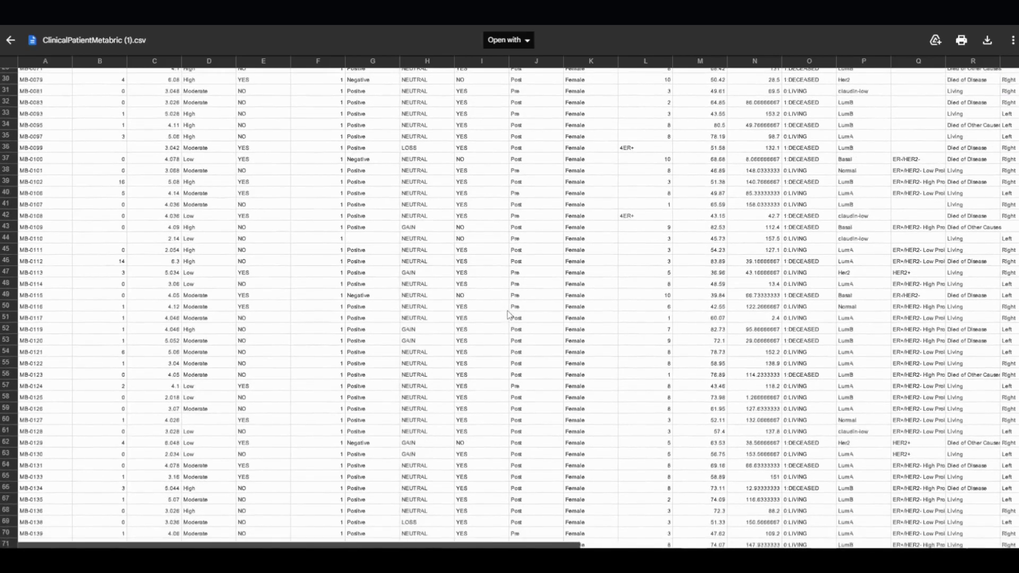
pyautogui.scroll(-7, 509, 314)
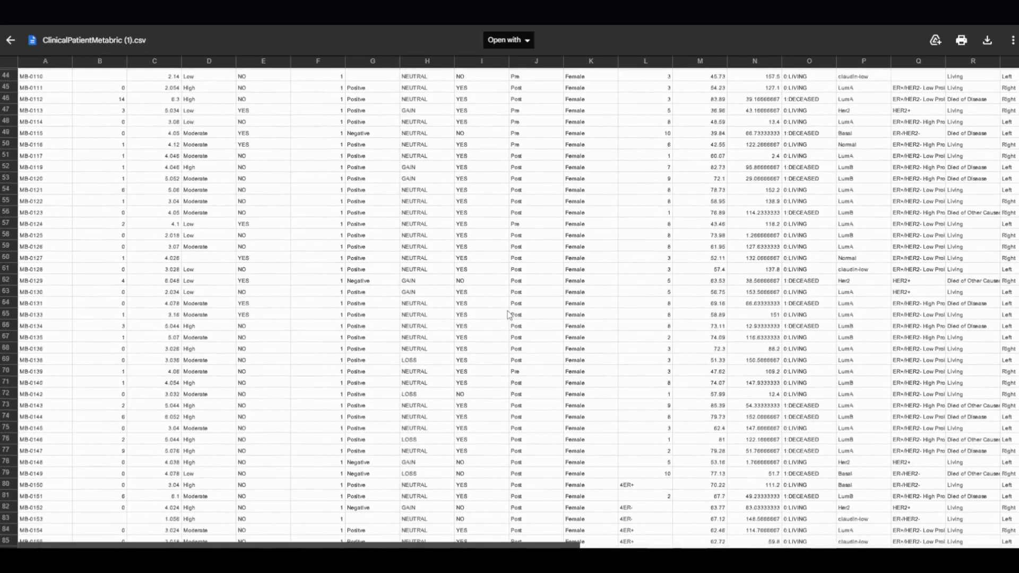
pyautogui.scroll(-3, 509, 314)
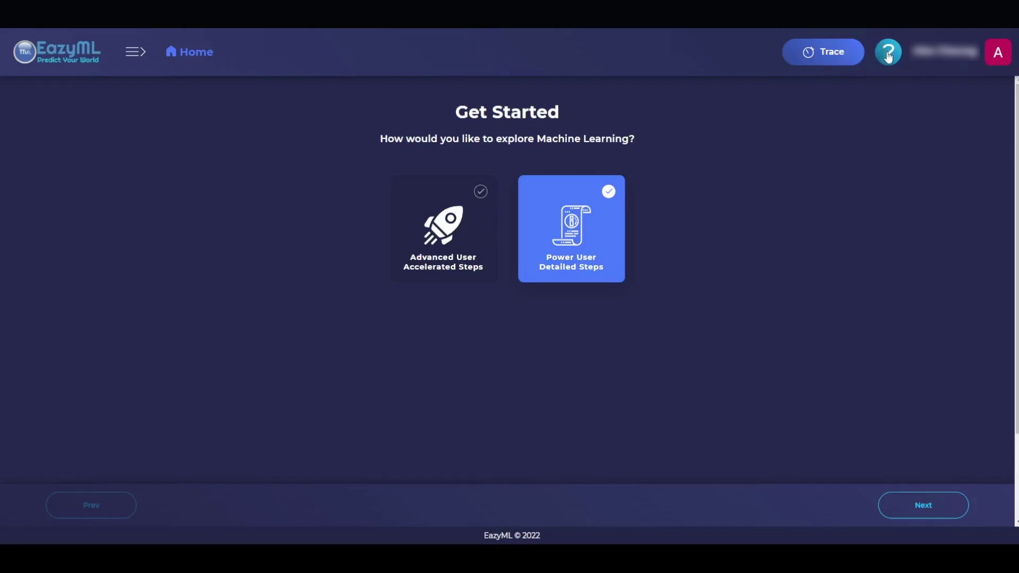
# - Review the Need help explanation of both exploration modes, then dismiss it
pyautogui.click(888, 55)
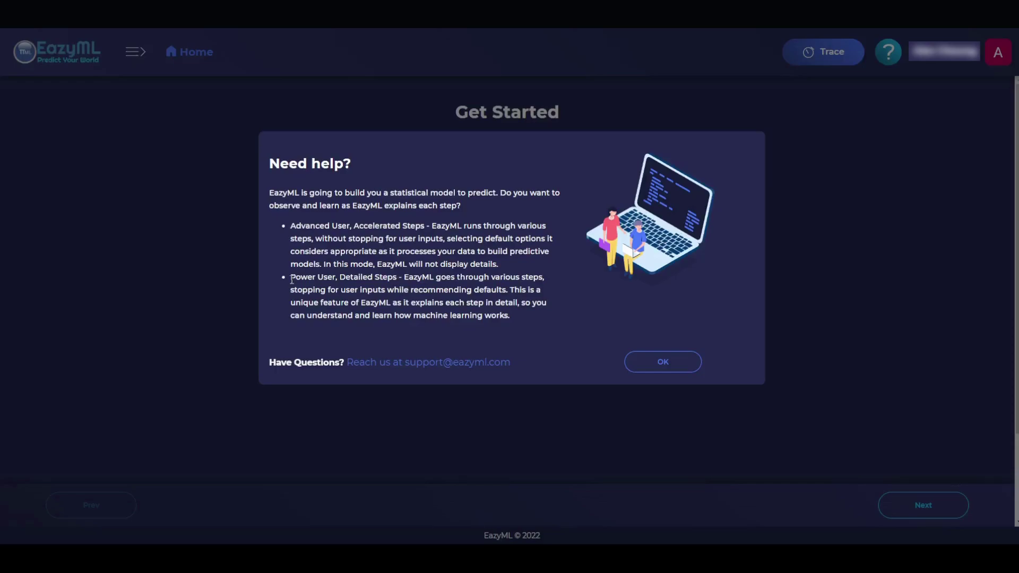
pyautogui.moveTo(291, 280); pyautogui.dragTo(515, 319)
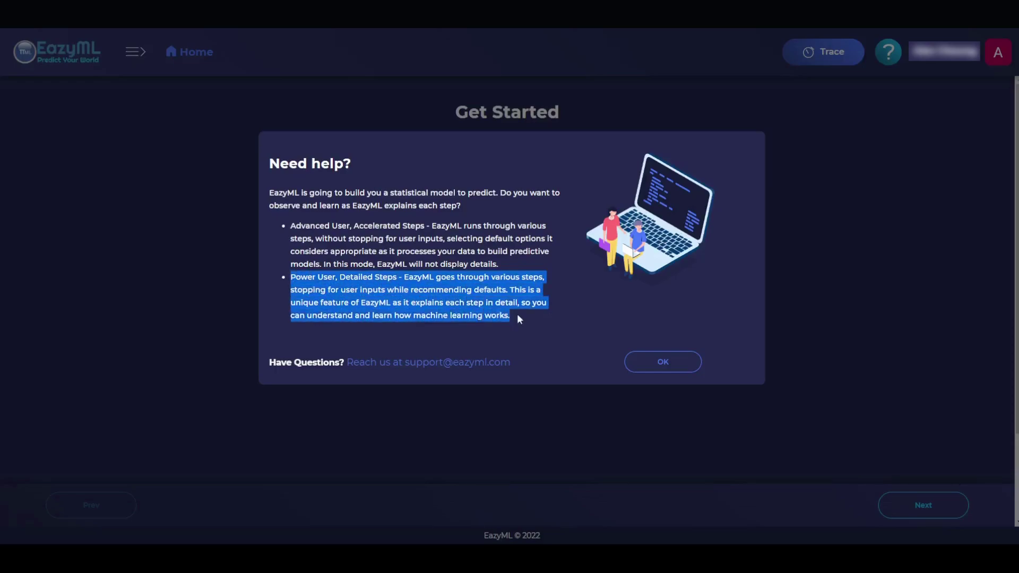
pyautogui.click(664, 361)
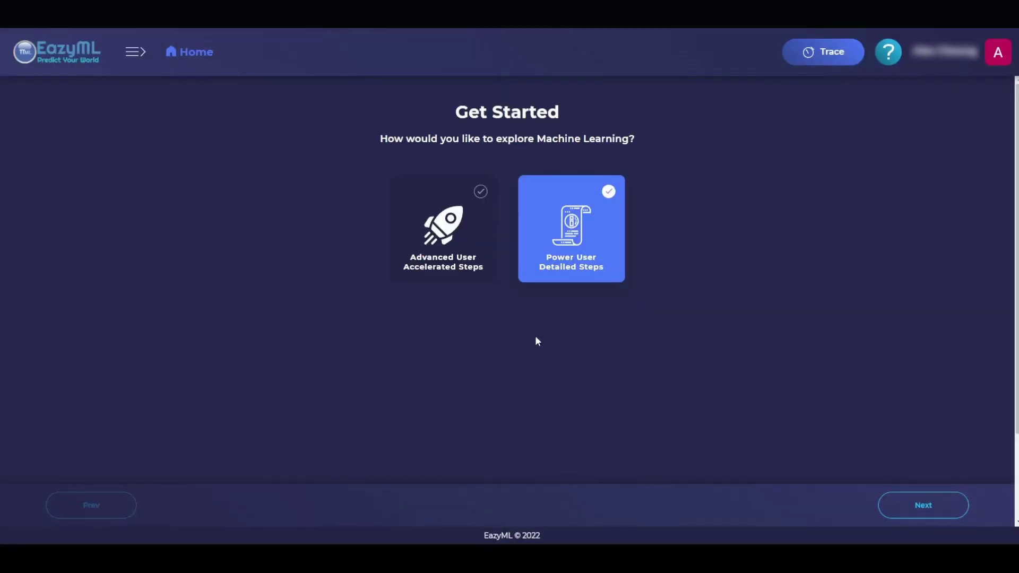
# - Choose Power User Detailed Steps and upload the clinical patient training CSV
pyautogui.click(551, 252)
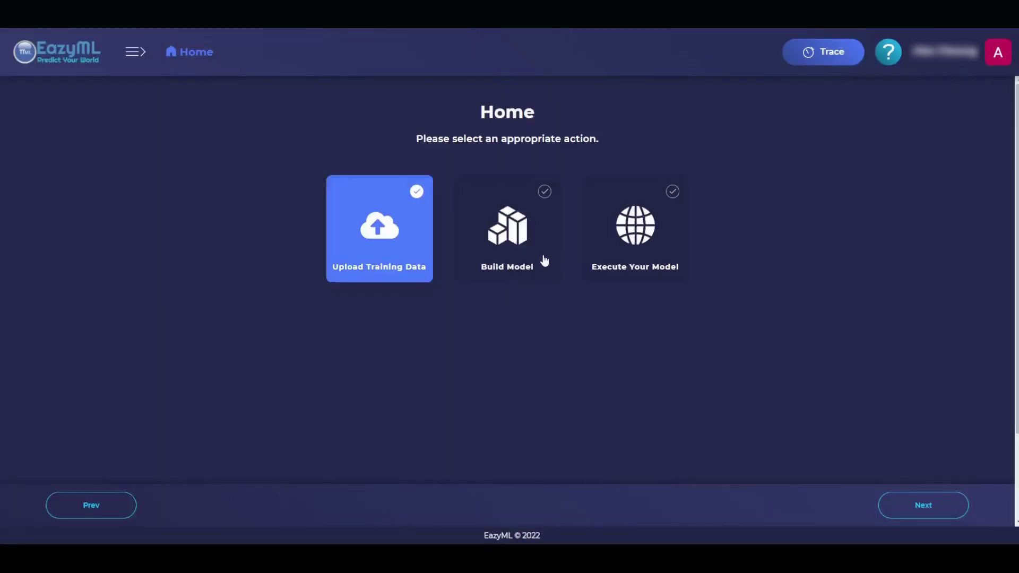
pyautogui.click(394, 254)
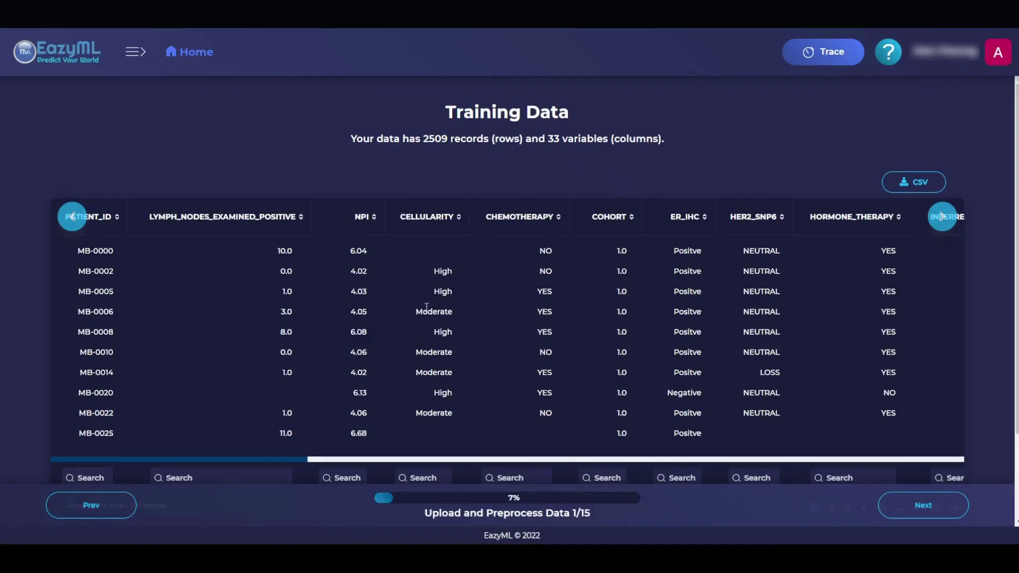
pyautogui.scroll(-1, 521, 337)
# - Set PATIENT_ID as the identifier column
pyautogui.click(922, 504)
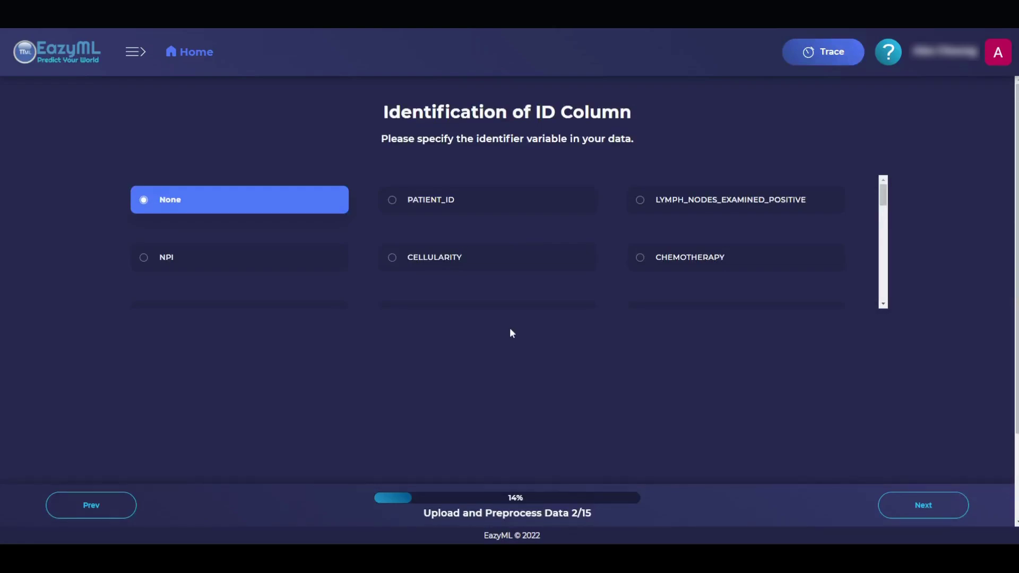
pyautogui.click(510, 206)
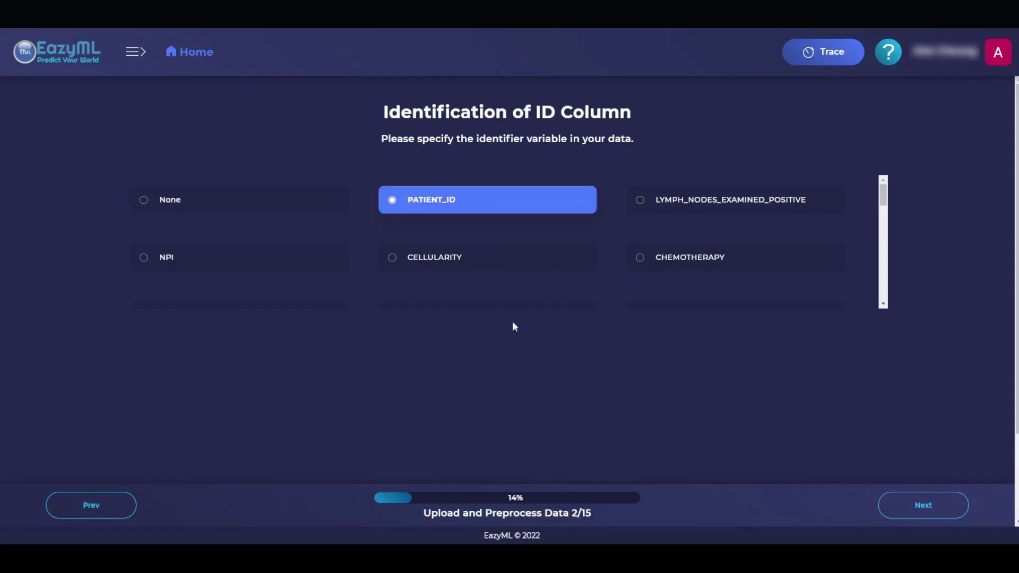
pyautogui.click(923, 504)
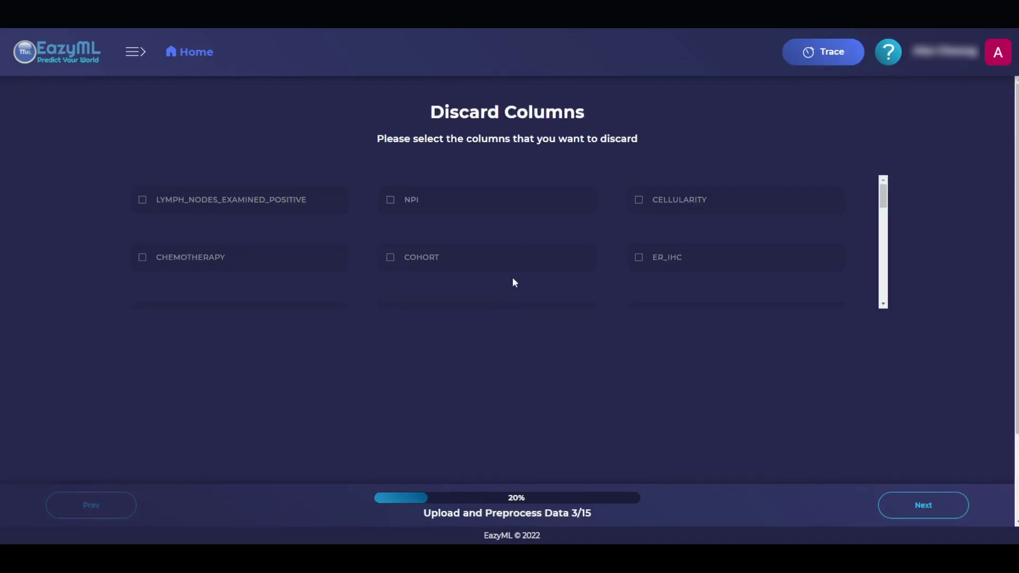
# - Discard the OS_MONTHS, OS_STATUS and SAMPLE_ID columns and continue
pyautogui.scroll(-3, 513, 282)
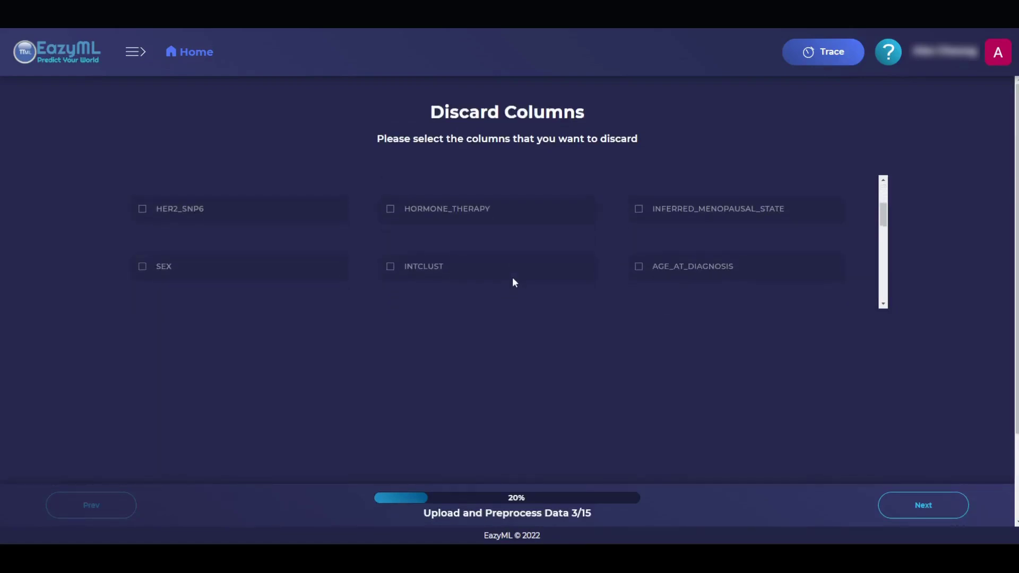
pyautogui.scroll(-2, 513, 278)
pyautogui.scroll(-2, 513, 284)
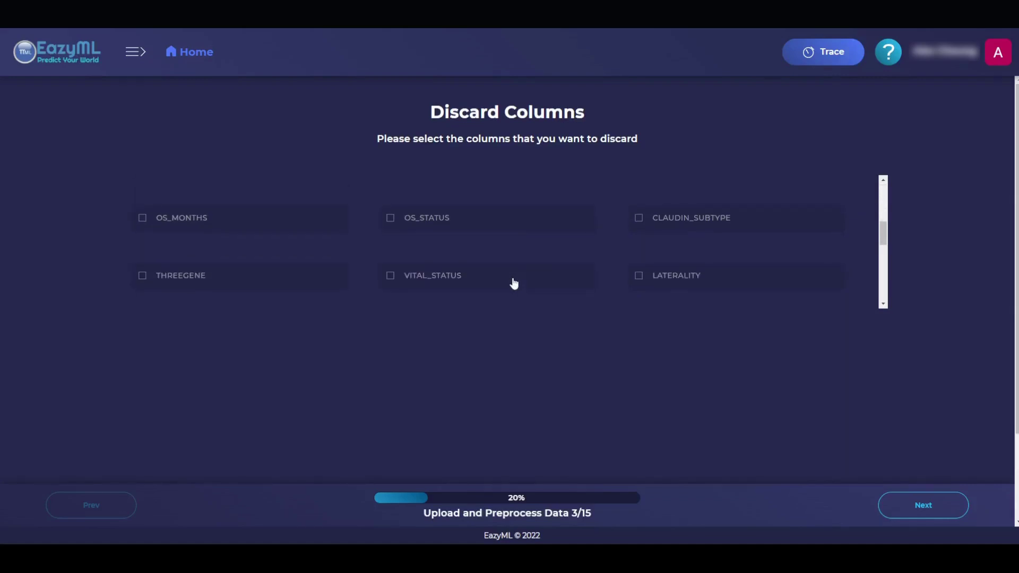
pyautogui.click(285, 227)
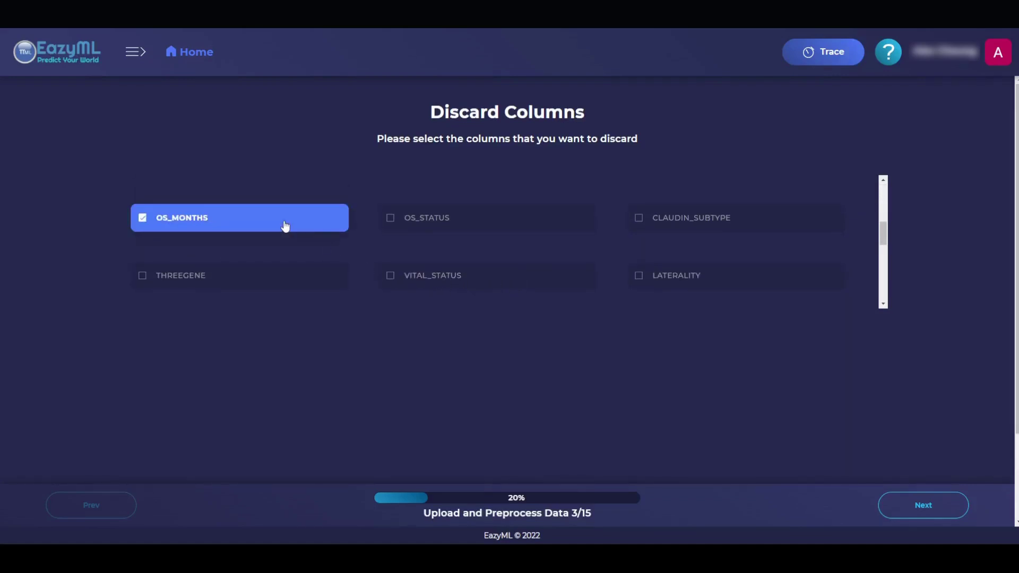
pyautogui.click(406, 219)
pyautogui.scroll(-1, 504, 243)
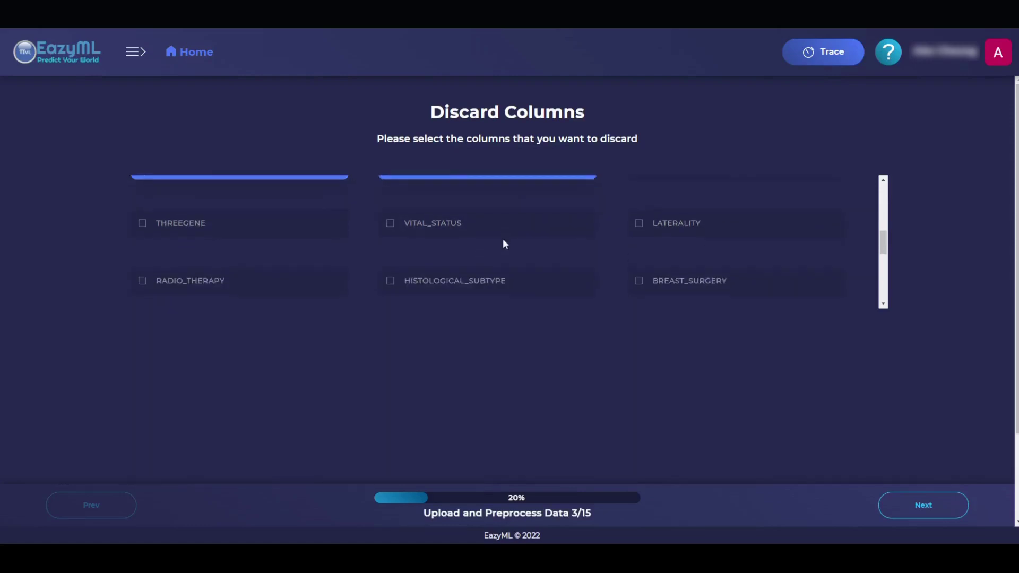
pyautogui.scroll(-1, 504, 244)
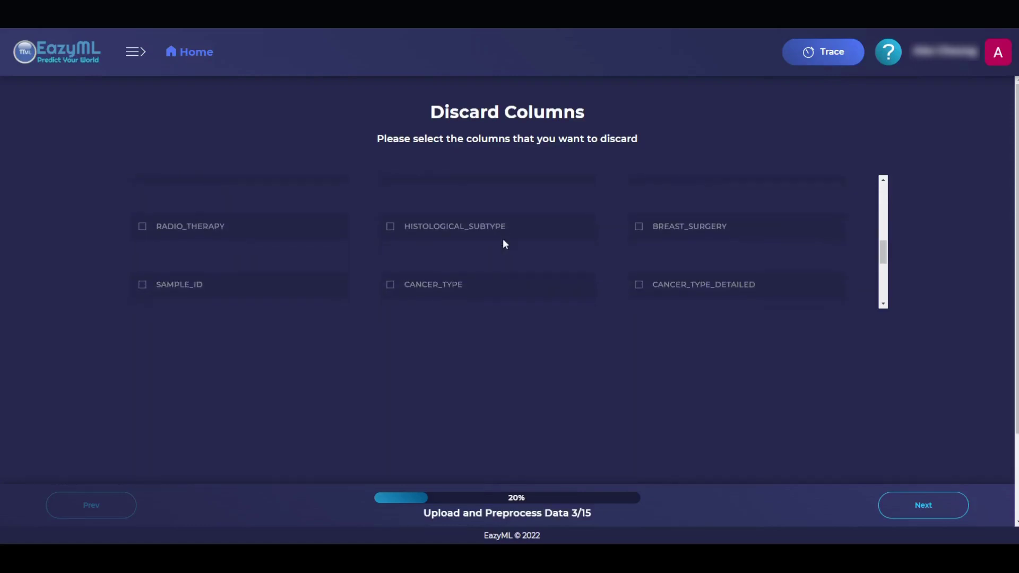
pyautogui.click(271, 282)
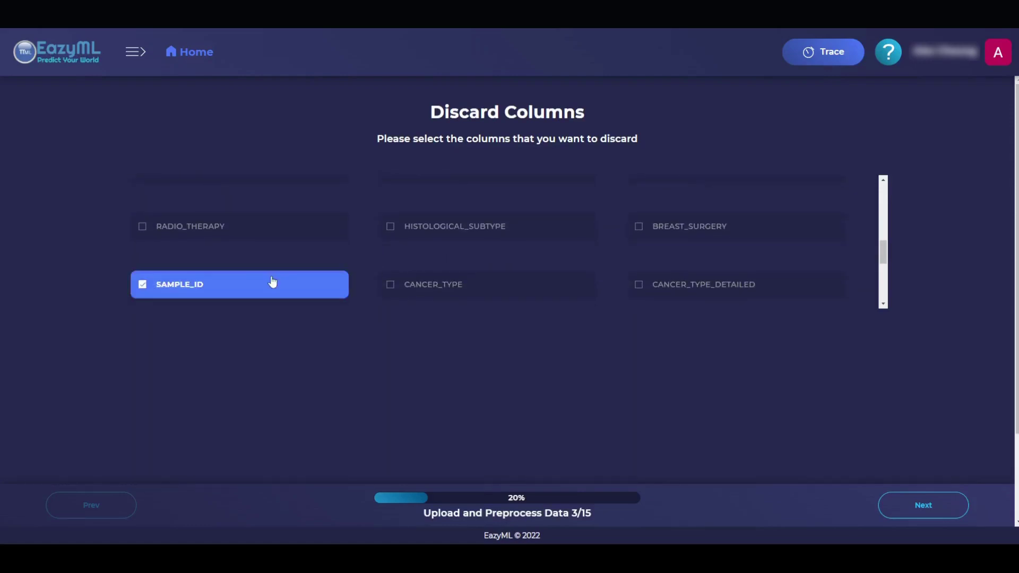
pyautogui.click(929, 502)
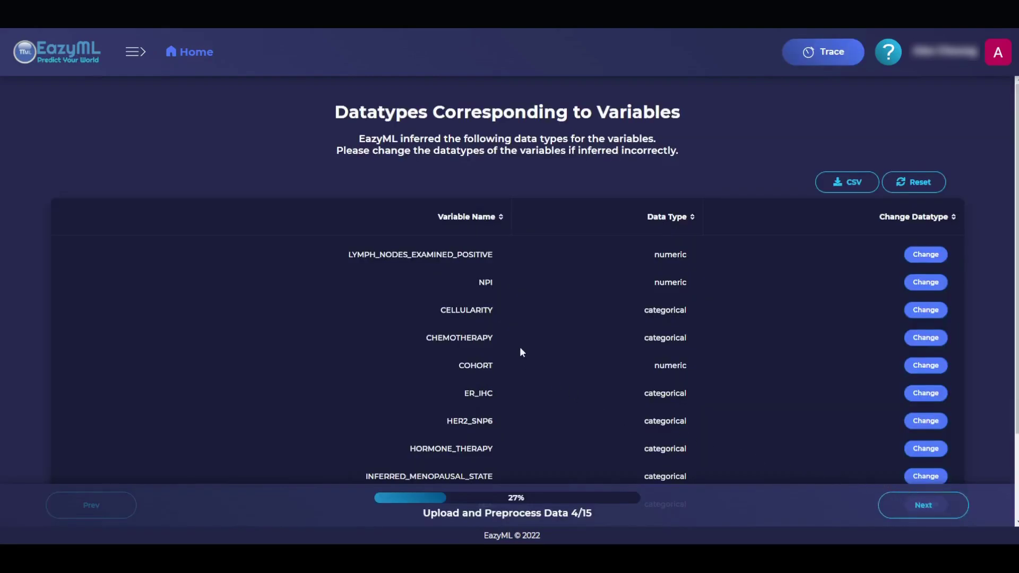
# - Accept the inferred data types and scroll the per-variable statistics table
pyautogui.scroll(-2, 512, 295)
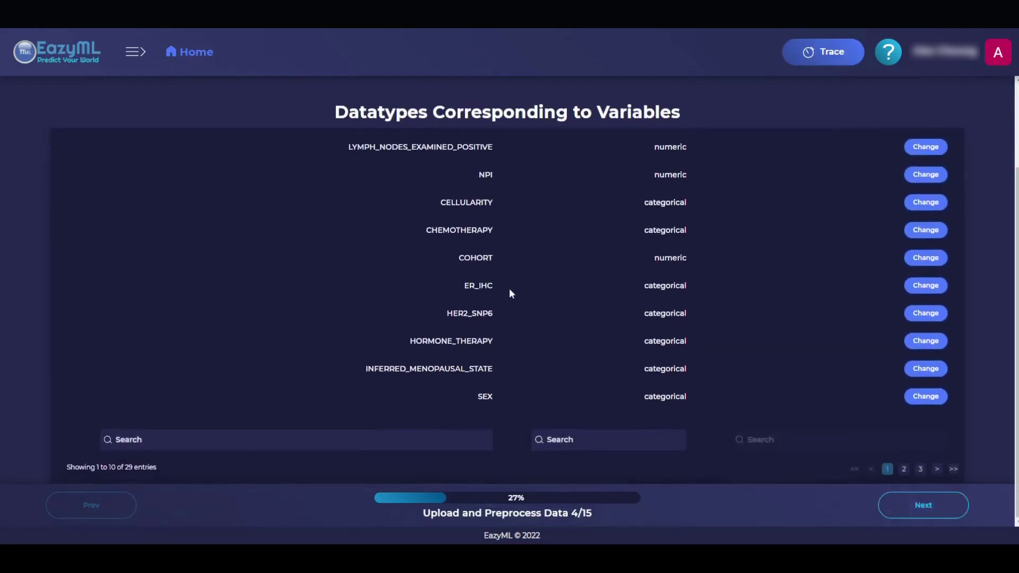
pyautogui.scroll(1, 509, 289)
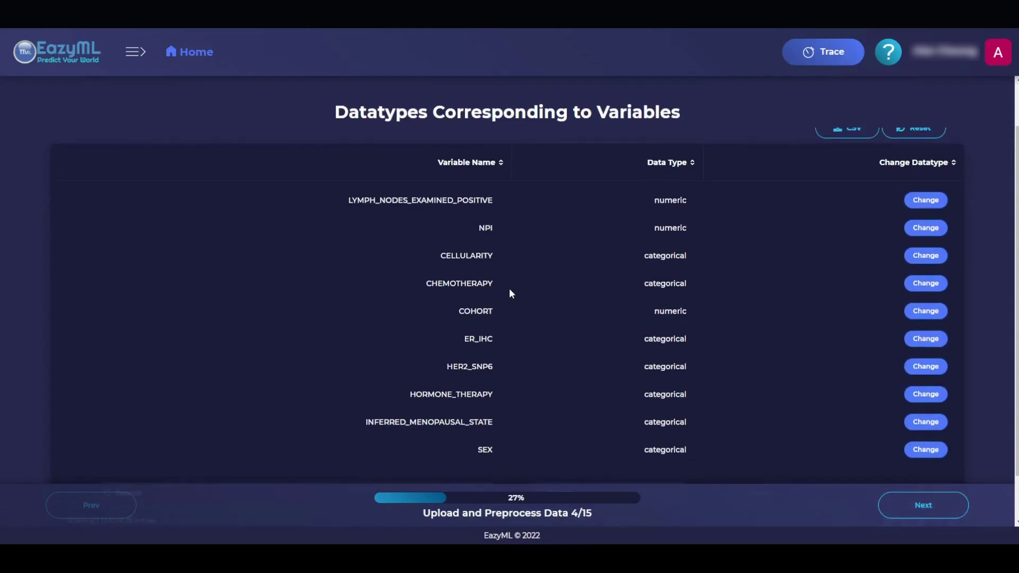
pyautogui.click(907, 508)
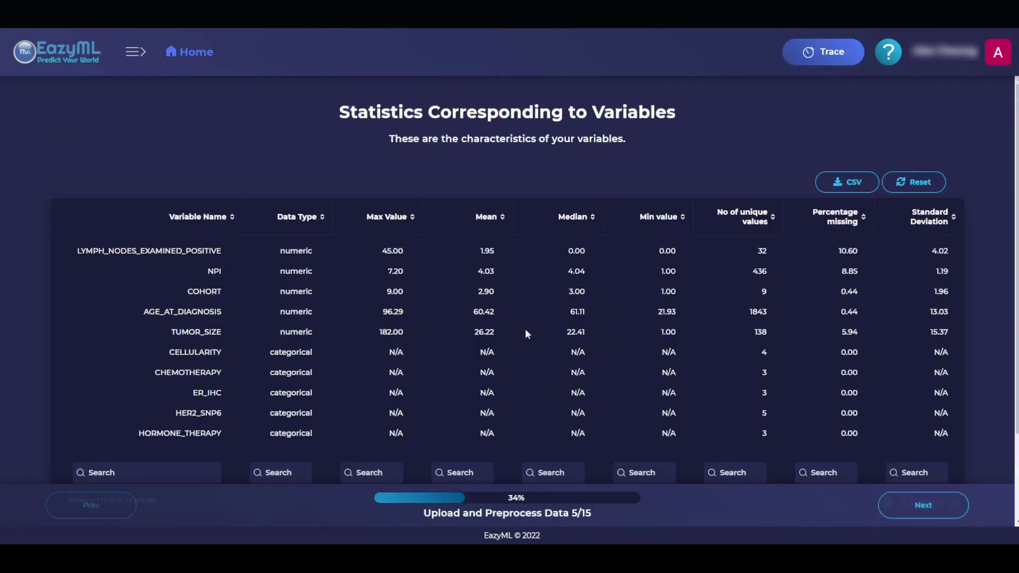
pyautogui.scroll(-1, 525, 333)
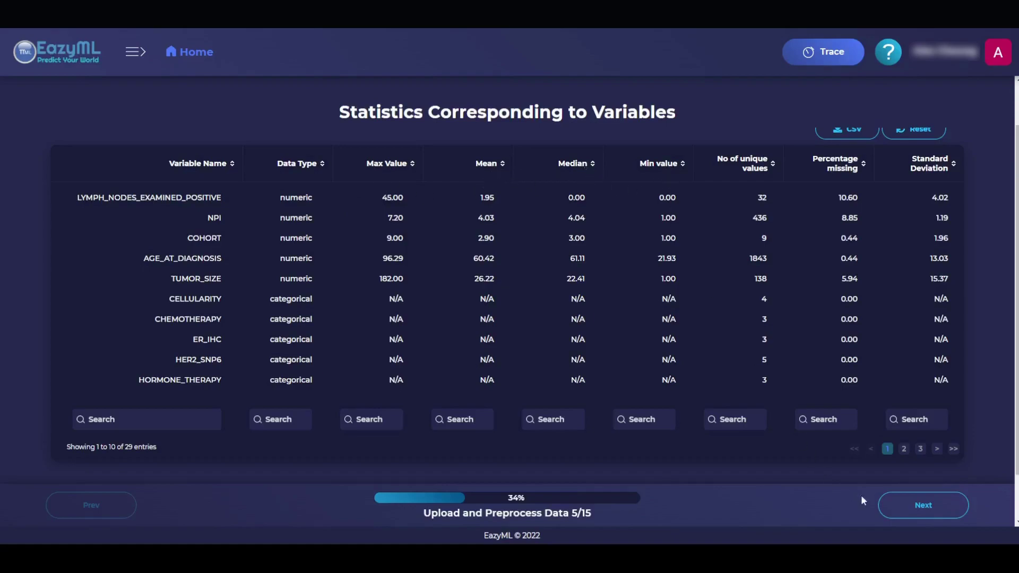
# - Choose No for missing-value imputation so rows with nulls are removed
pyautogui.click(908, 502)
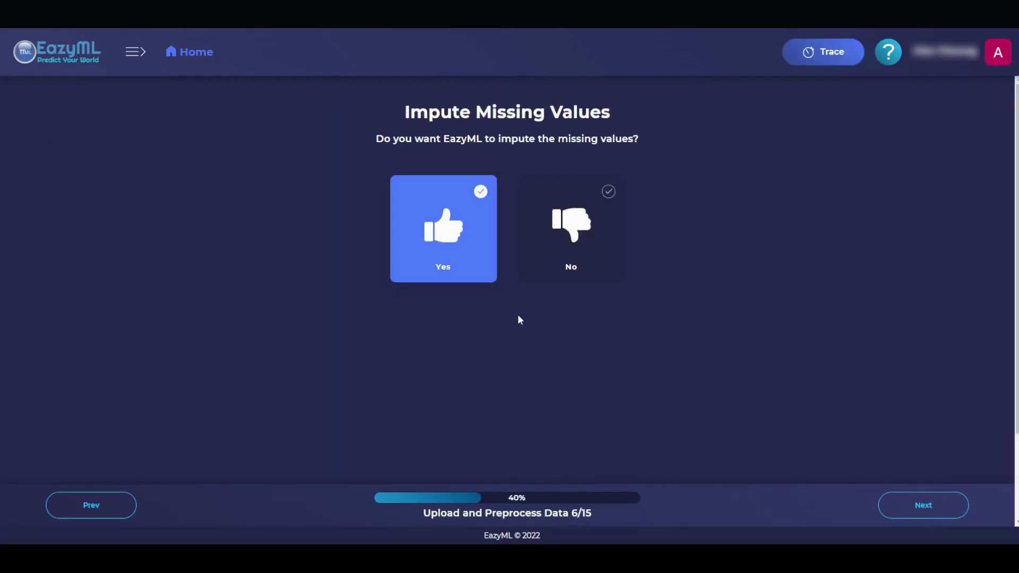
pyautogui.click(585, 249)
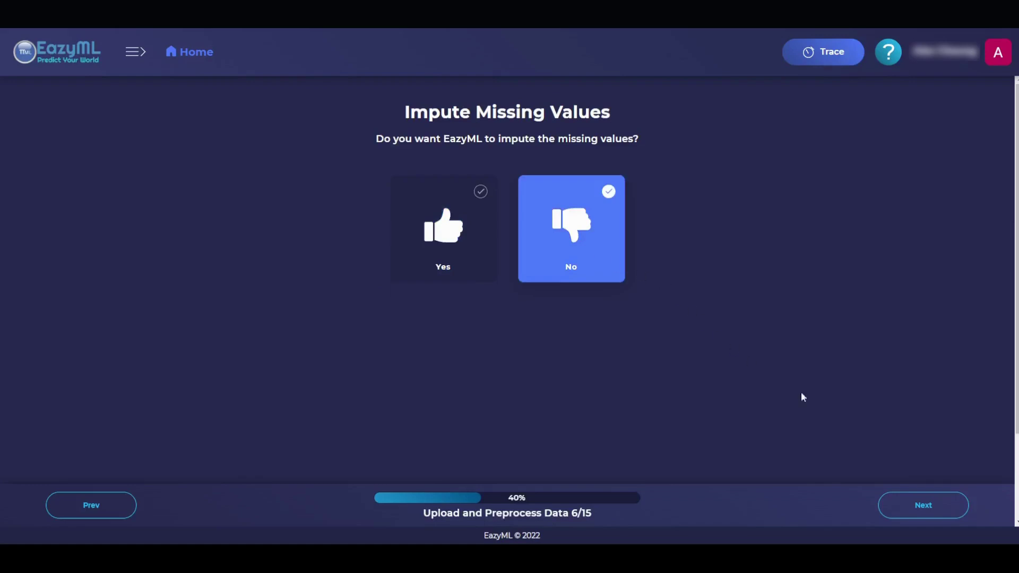
pyautogui.click(945, 513)
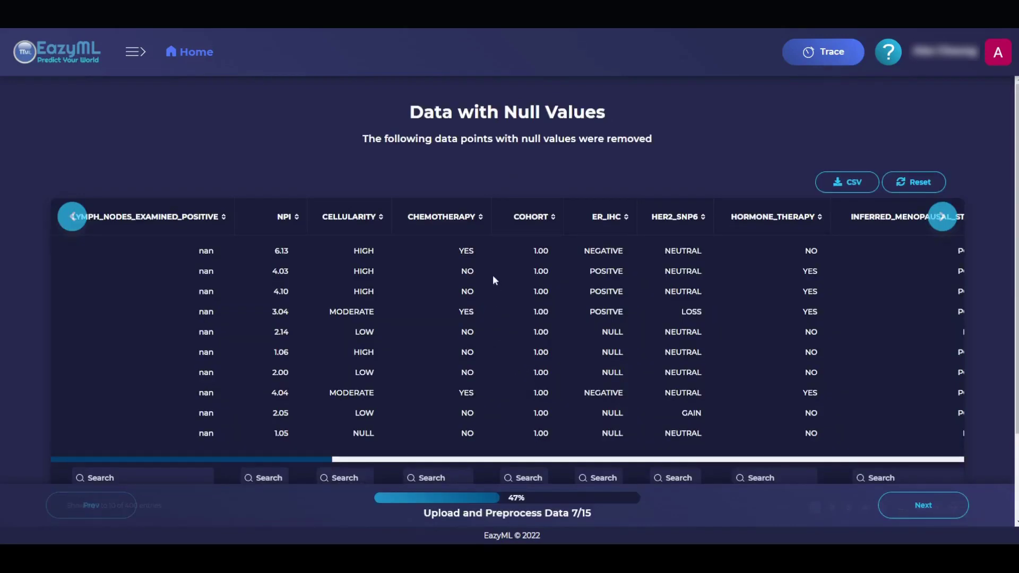
pyautogui.moveTo(360, 139); pyautogui.dragTo(664, 138)
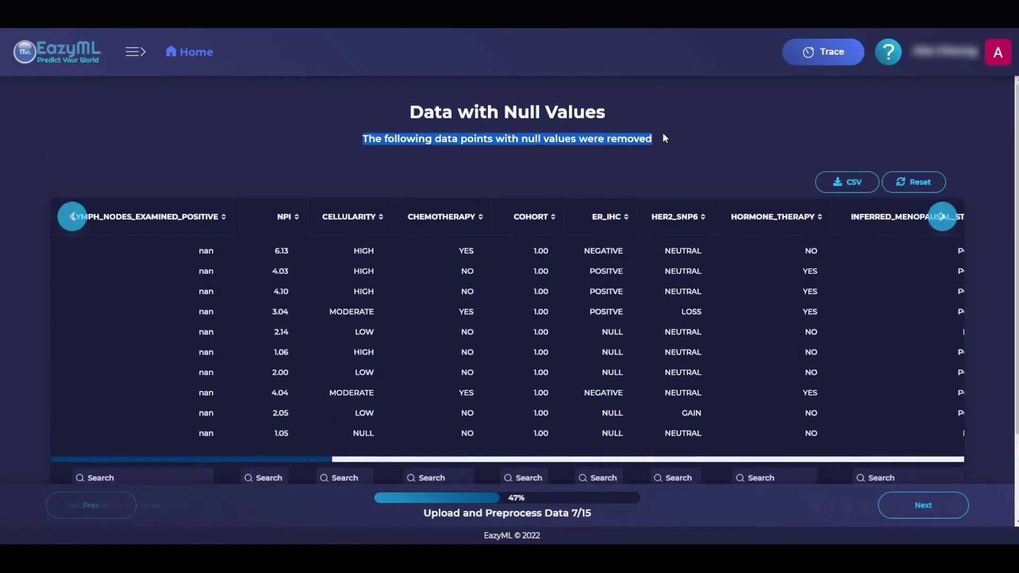
pyautogui.click(912, 504)
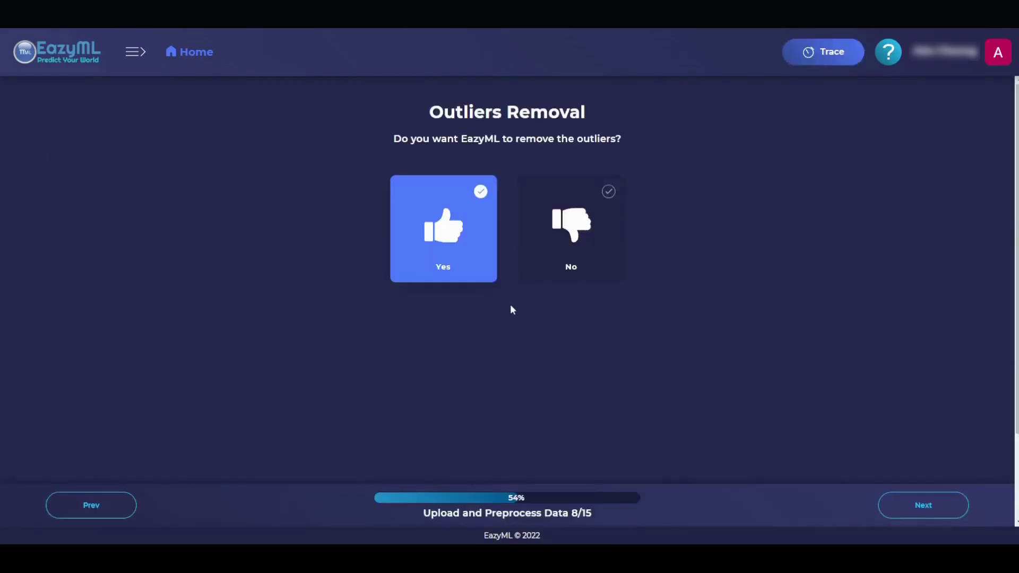
# - Request outlier removal and review page 2 of the 2,109 processed records
pyautogui.click(446, 232)
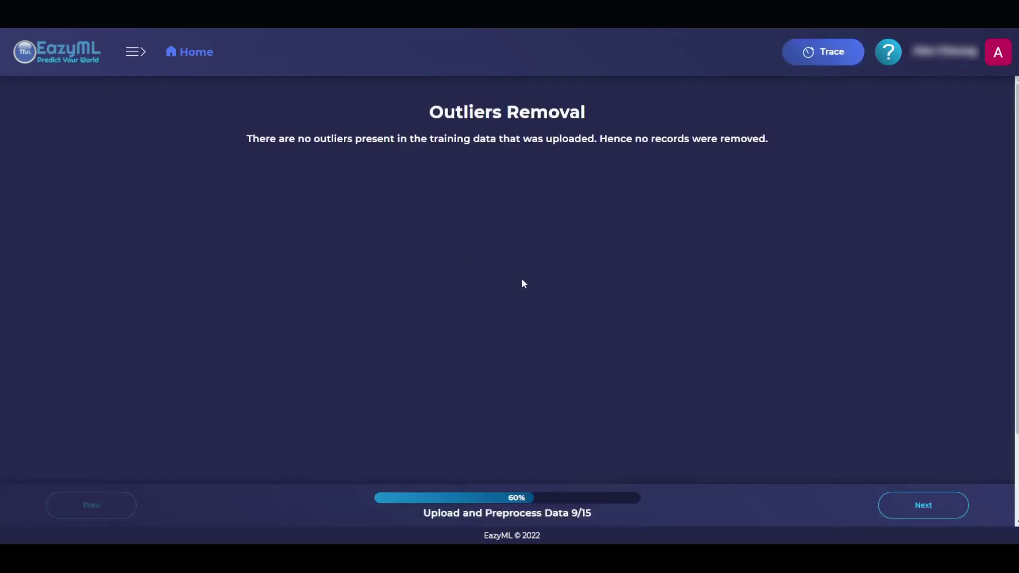
pyautogui.click(930, 503)
pyautogui.scroll(-1, 511, 317)
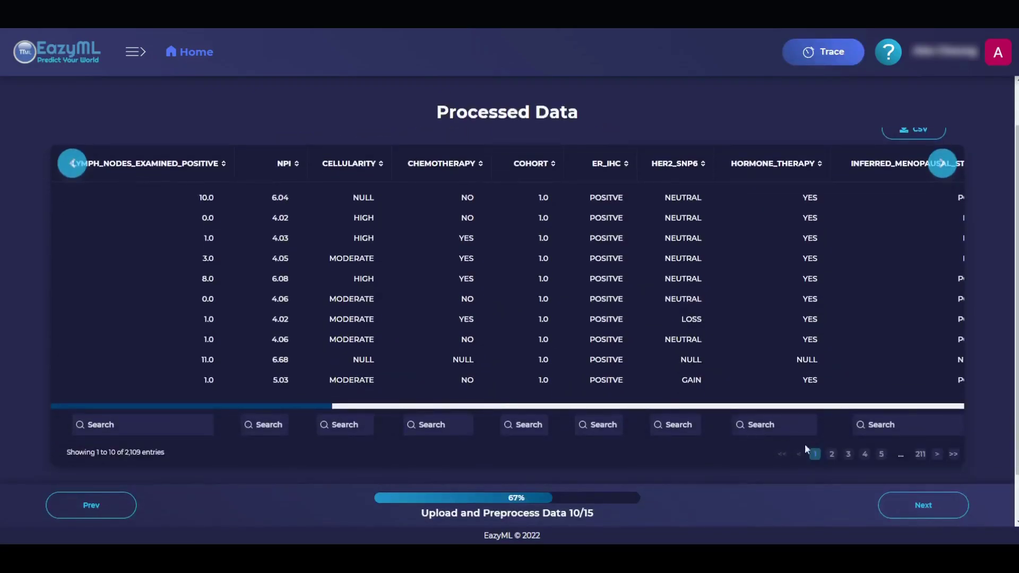
pyautogui.click(831, 455)
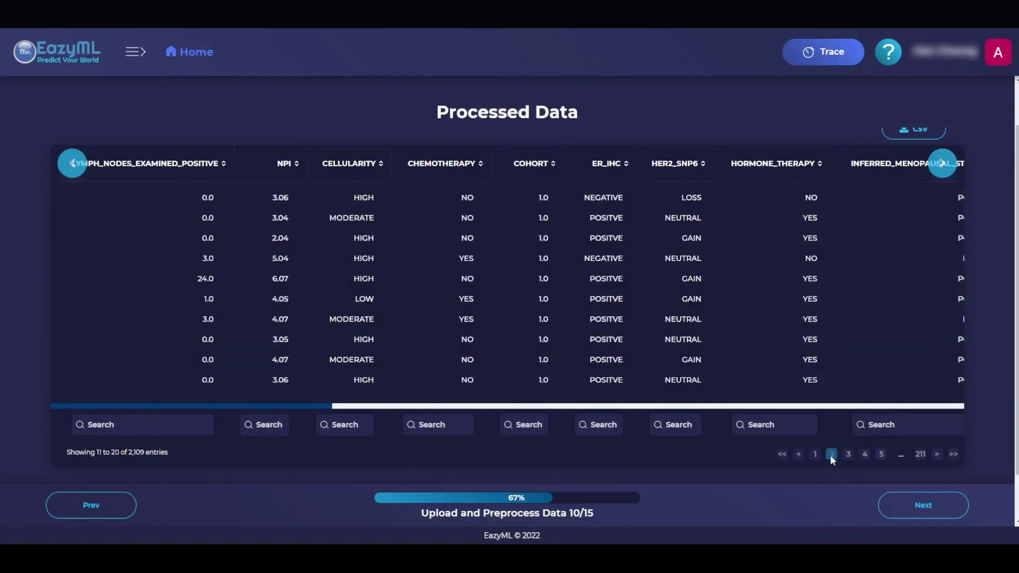
pyautogui.moveTo(315, 406); pyautogui.dragTo(955, 400)
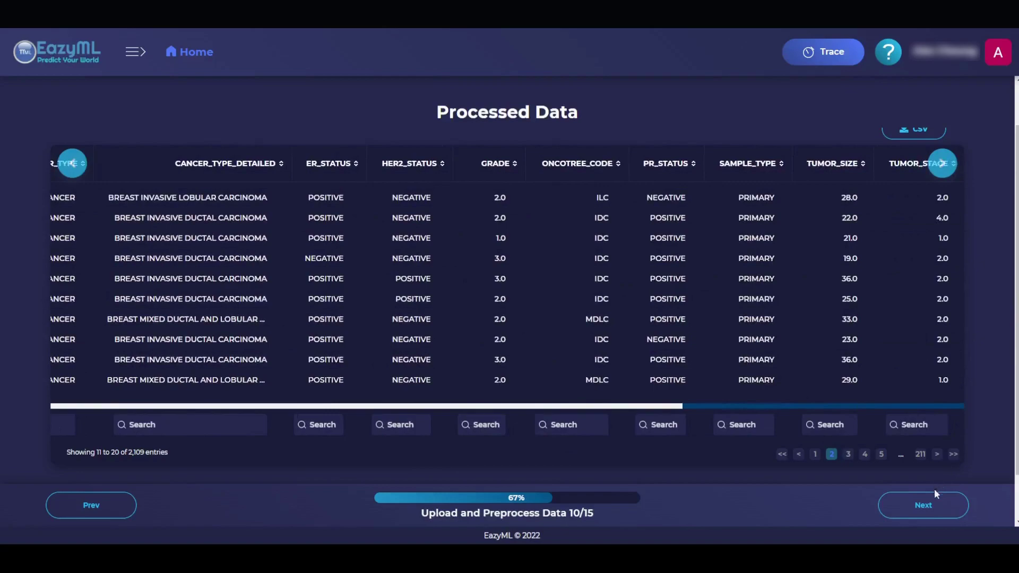
pyautogui.click(930, 506)
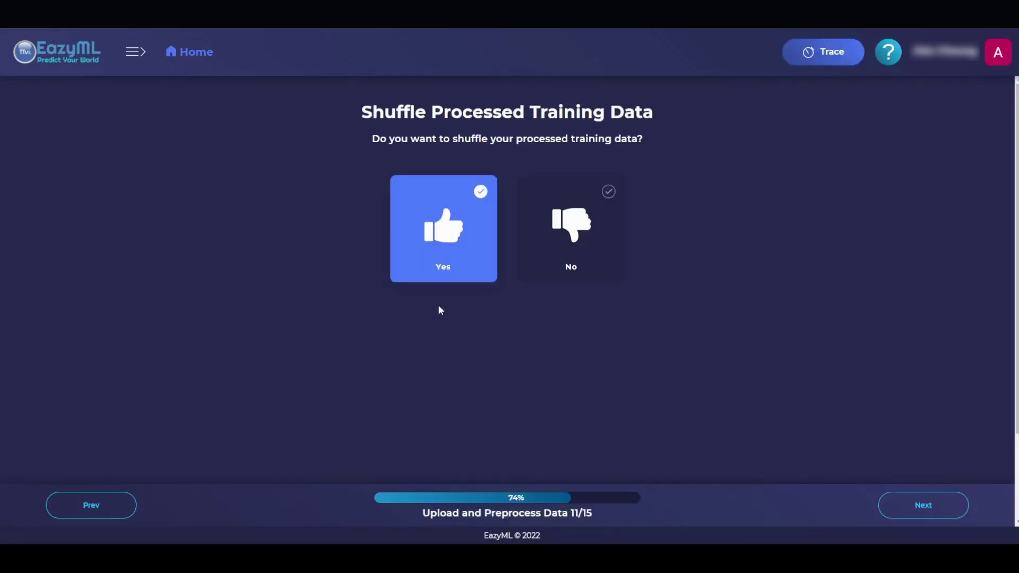
# - Keep shuffling set to Yes and choose VITAL_STATUS as the outcome variable
pyautogui.click(429, 238)
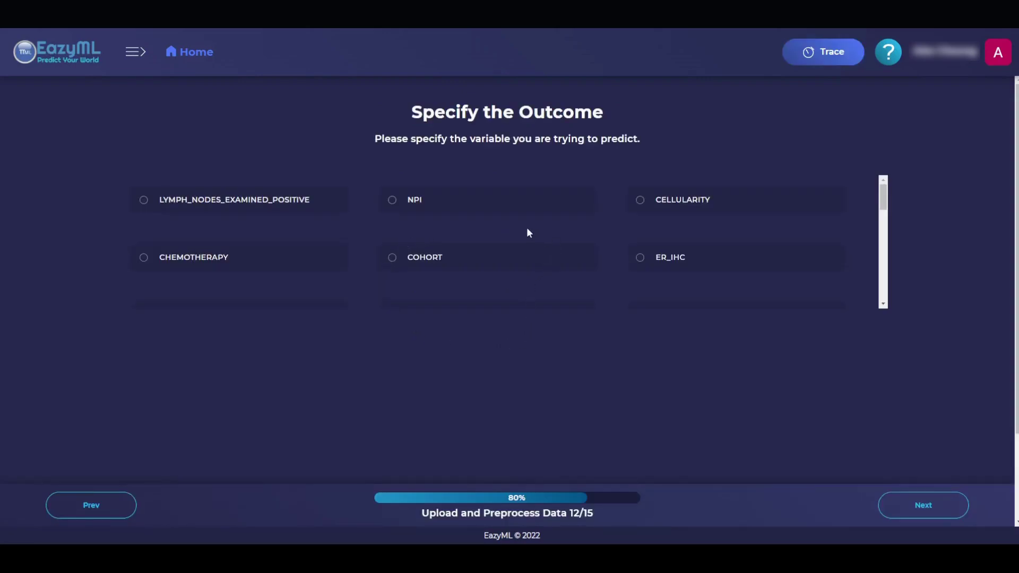
pyautogui.scroll(-1, 528, 230)
pyautogui.scroll(-1, 527, 232)
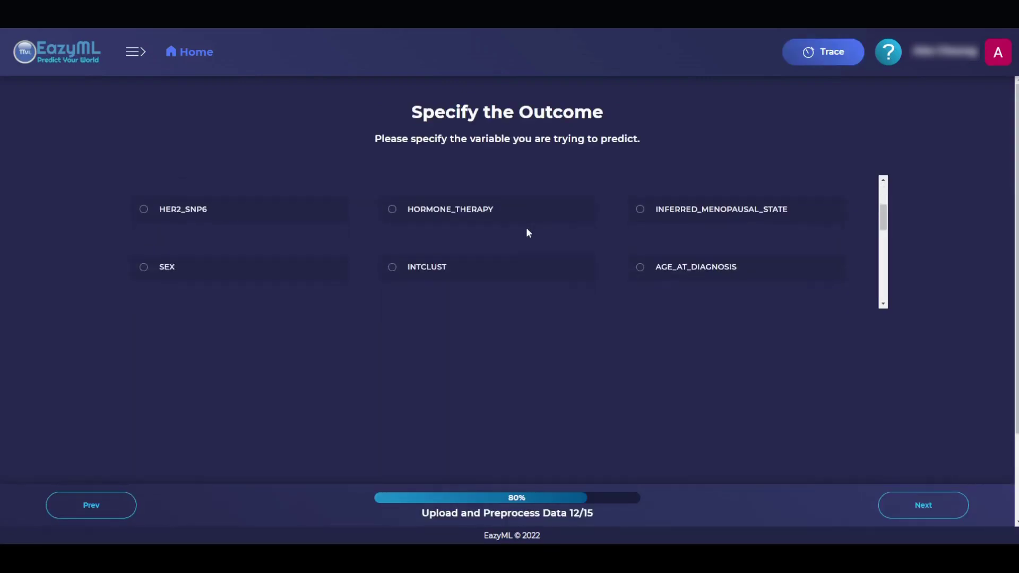
pyautogui.scroll(-1, 527, 231)
pyautogui.scroll(-1, 528, 232)
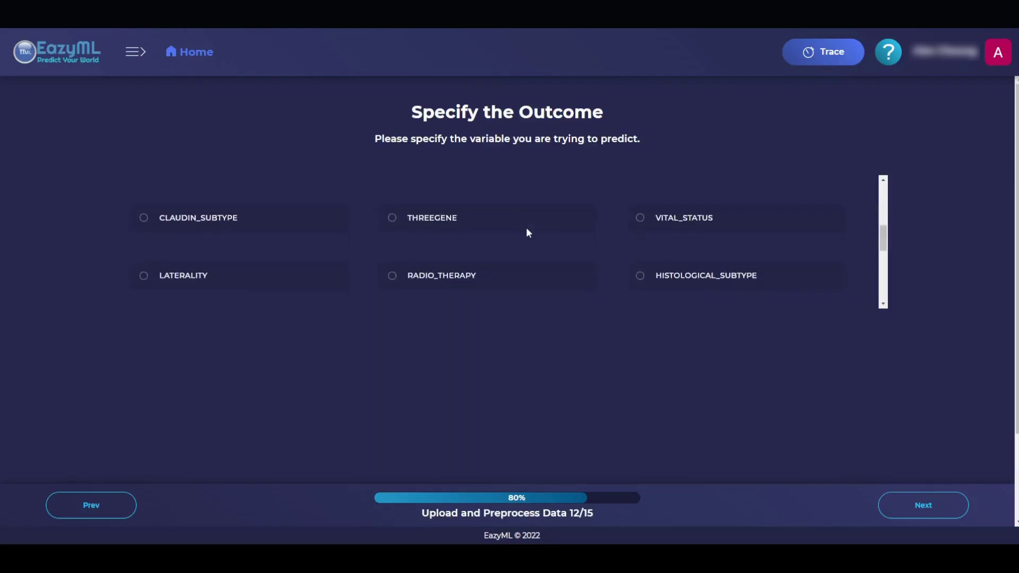
pyautogui.click(663, 222)
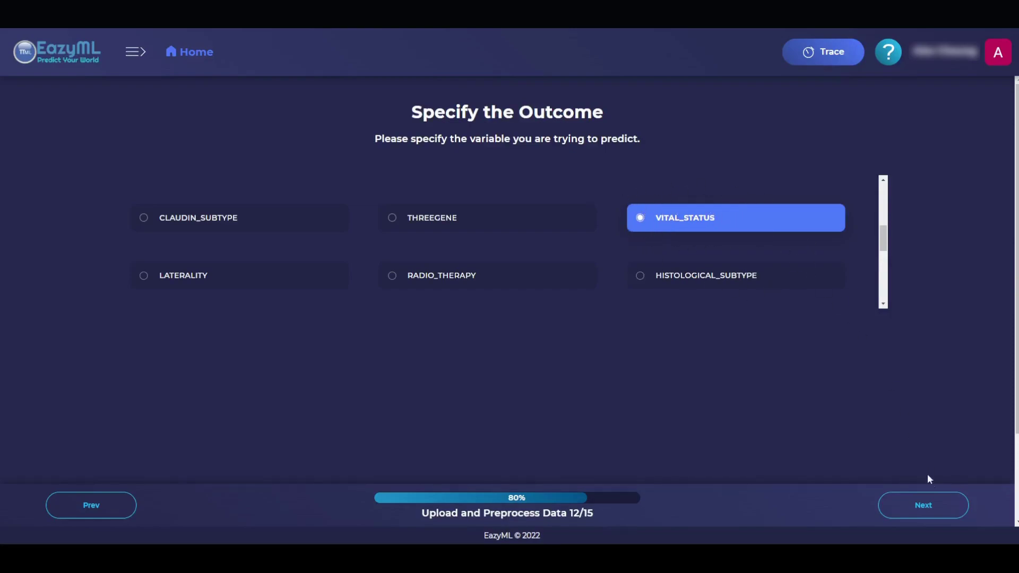
pyautogui.click(934, 514)
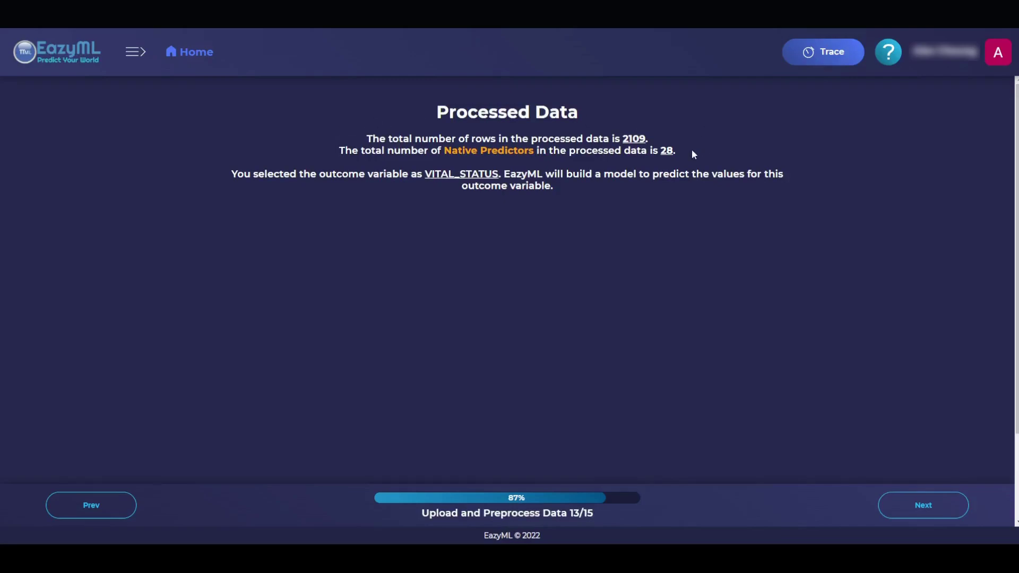
# - Check the row and predictor counts, then advance past Visualize Data to the Congratulations completion message
pyautogui.moveTo(676, 154); pyautogui.dragTo(337, 148)
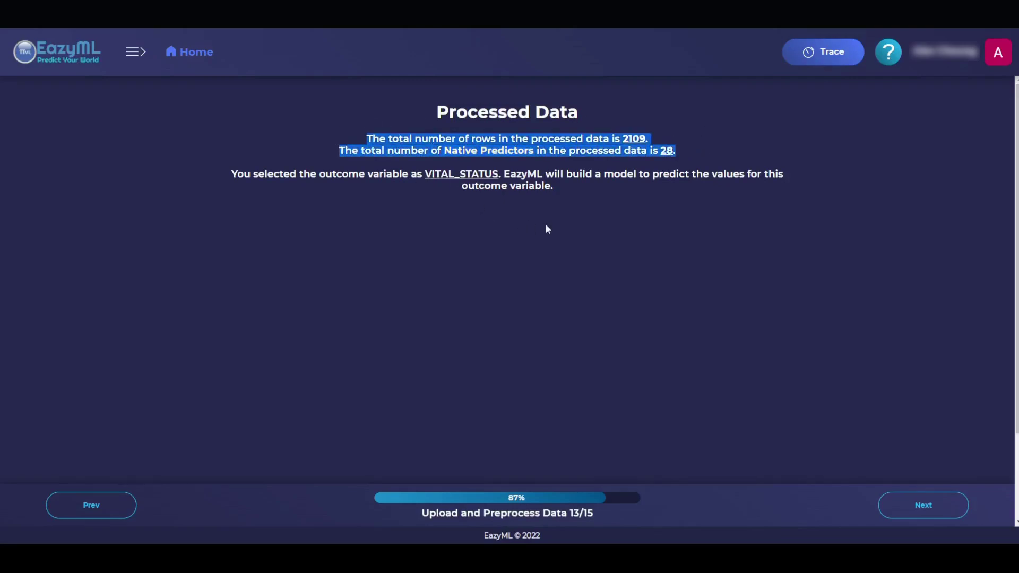
pyautogui.click(529, 232)
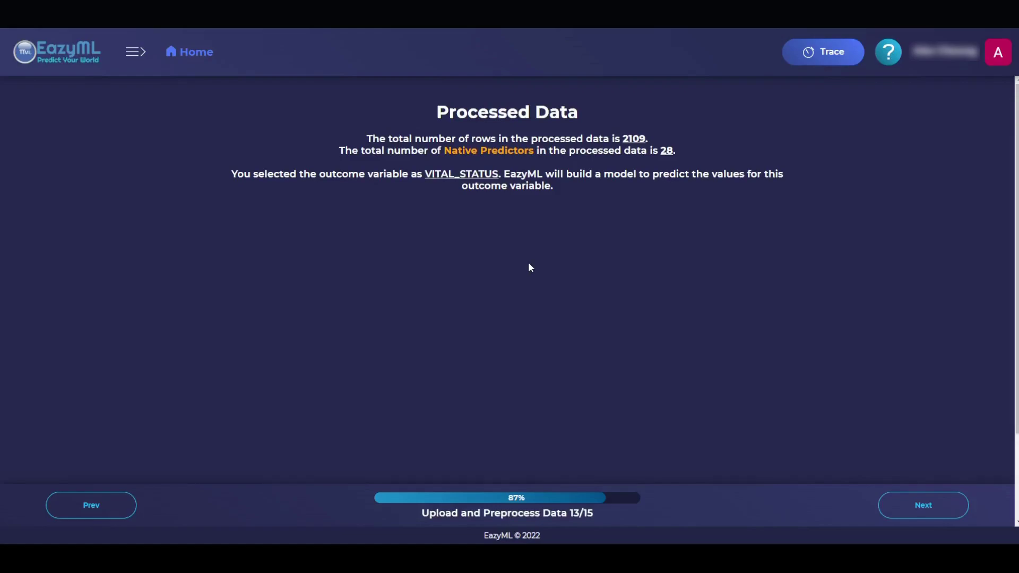
pyautogui.click(913, 501)
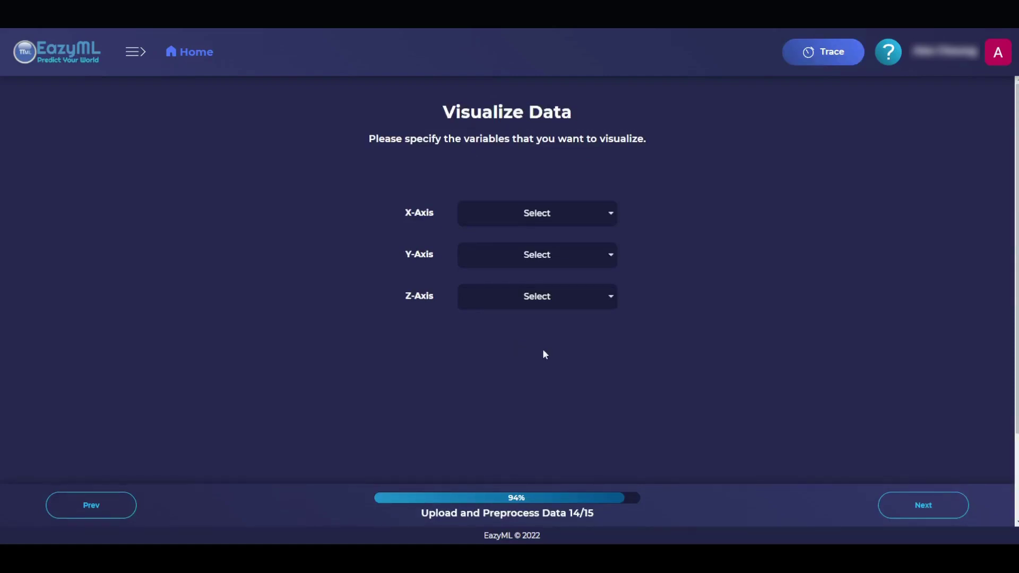
pyautogui.click(935, 504)
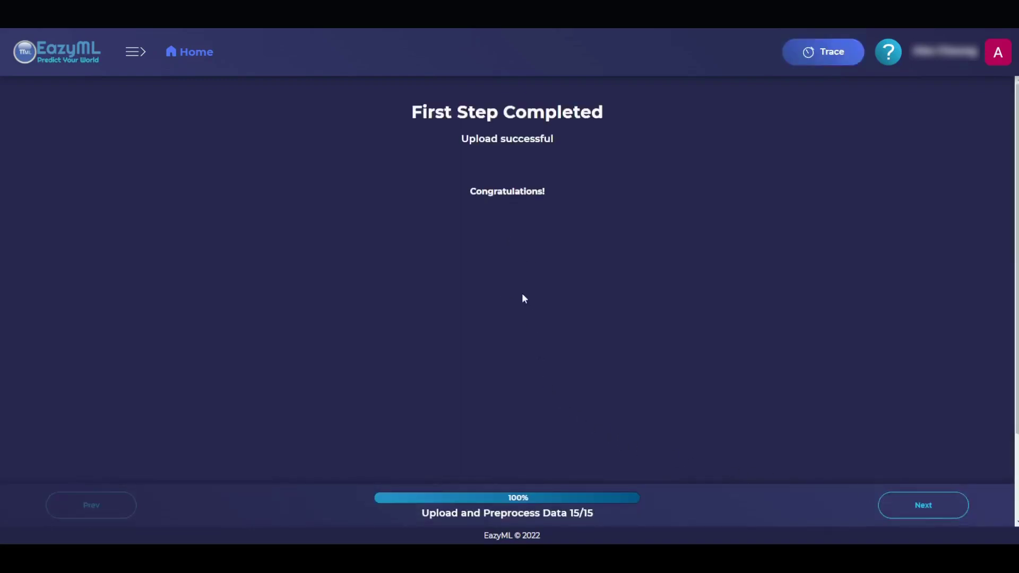
pyautogui.moveTo(448, 194); pyautogui.dragTo(599, 192)
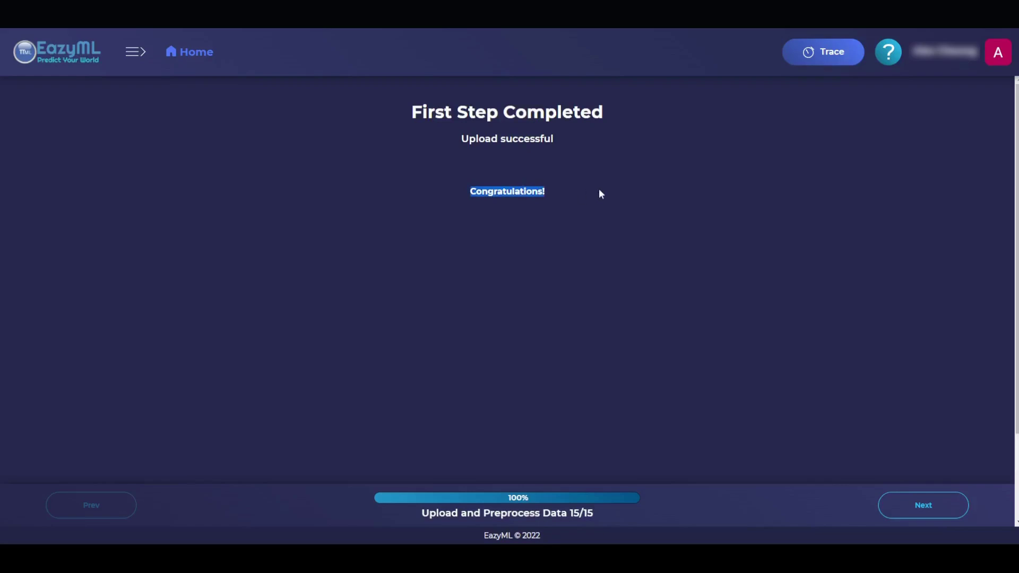
pyautogui.click(600, 192)
# - Agree to build a model, compare Predictive and Time Series cards, and start an Augmented Intelligence model
pyautogui.click(921, 496)
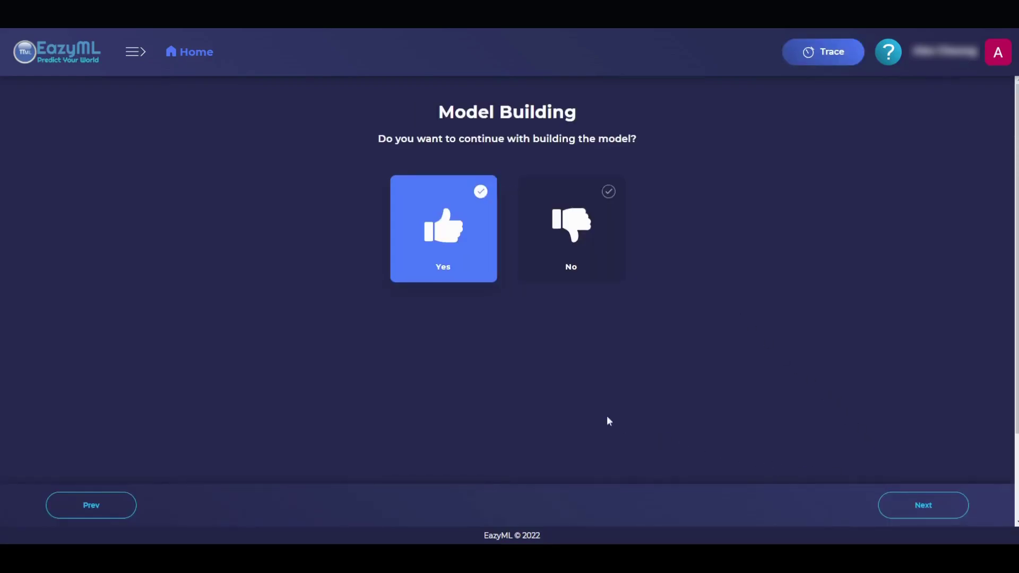
pyautogui.click(431, 238)
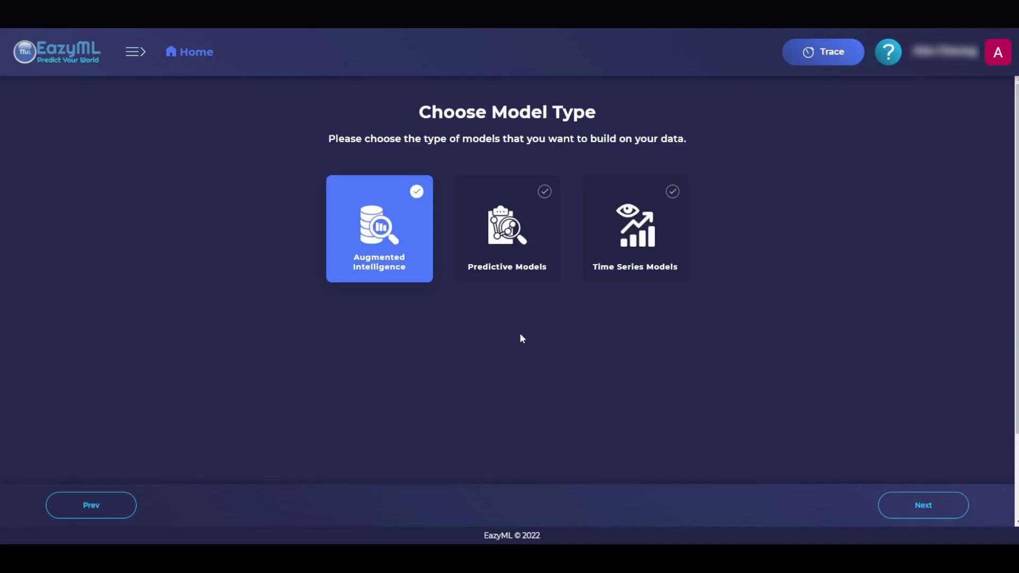
pyautogui.click(499, 265)
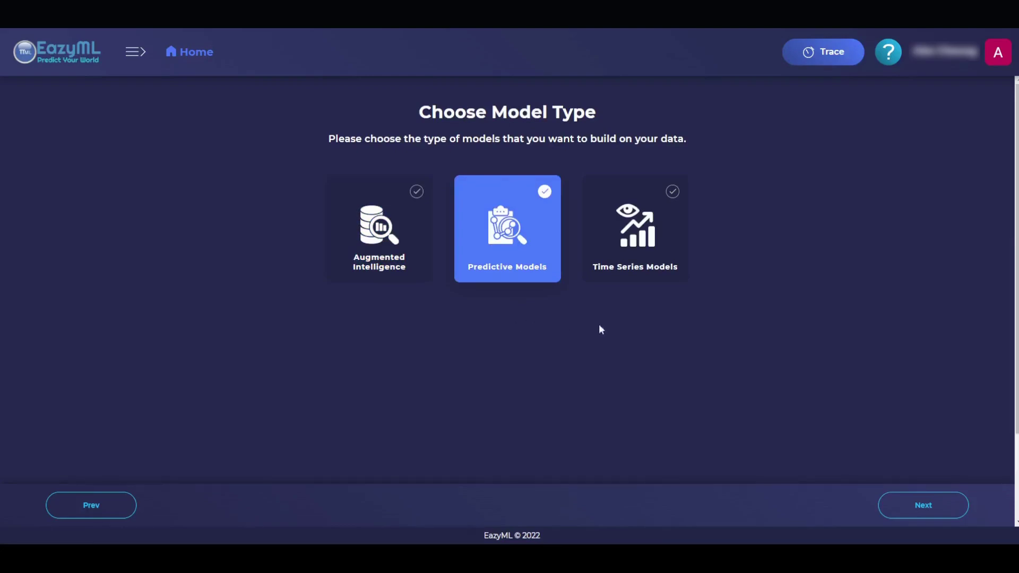
pyautogui.click(636, 268)
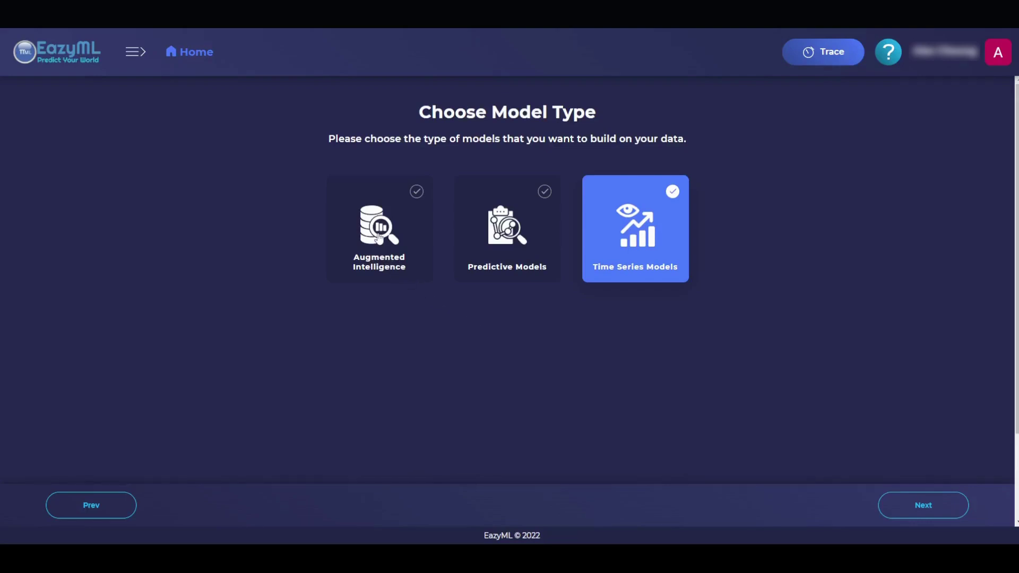
pyautogui.click(379, 237)
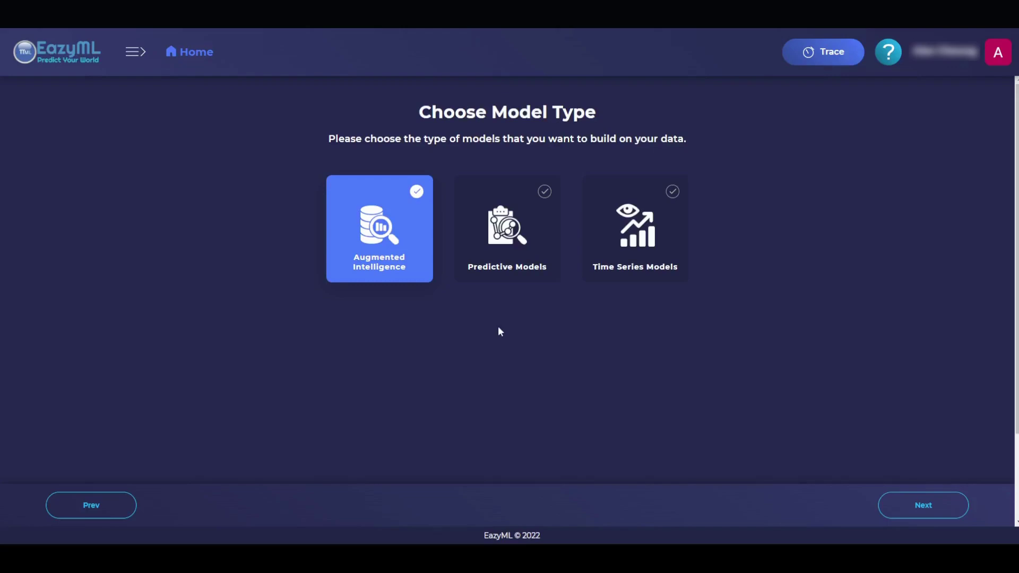
pyautogui.doubleClick(372, 232)
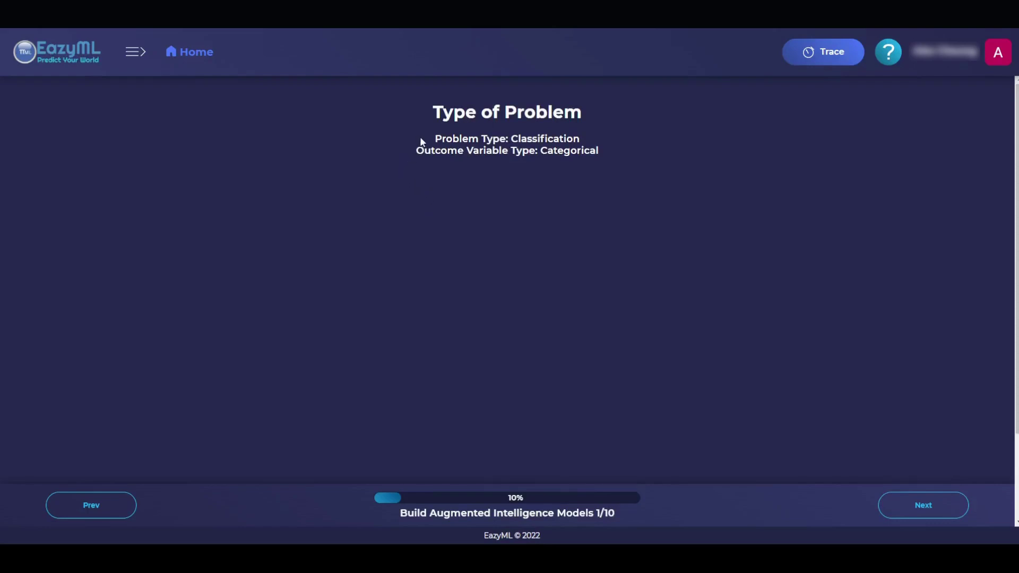
# - Confirm the Classification problem, keep dependent-predictor removal and numeric derived predictors at No, and pass feature selection
pyautogui.moveTo(436, 139); pyautogui.dragTo(594, 136)
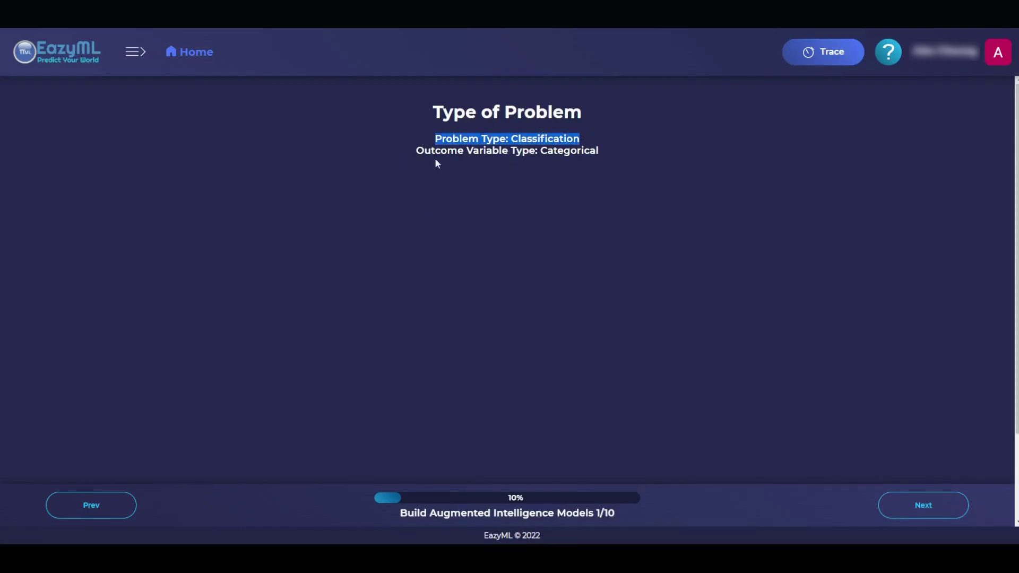
pyautogui.moveTo(417, 151); pyautogui.dragTo(579, 163)
pyautogui.click(626, 161)
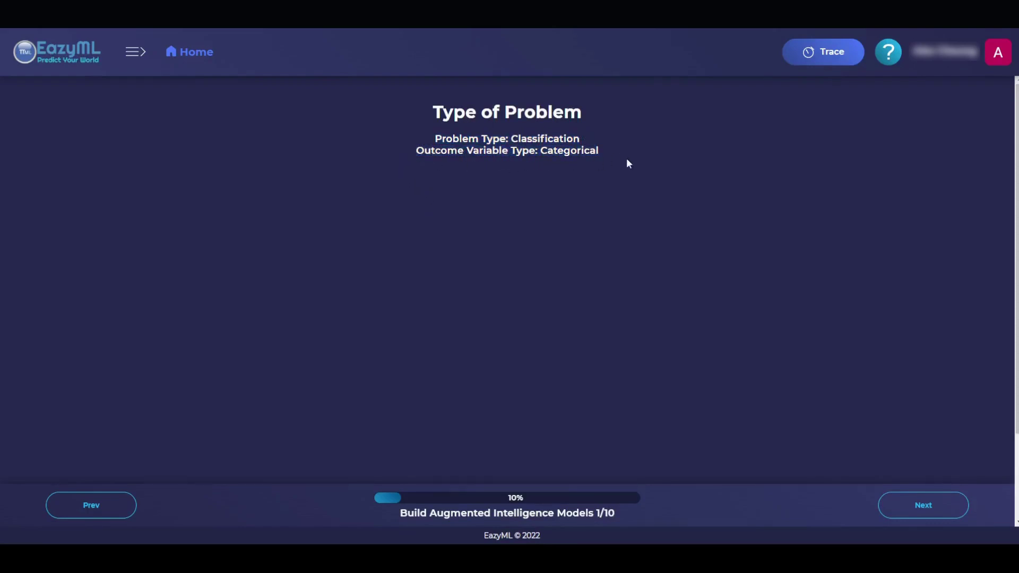
pyautogui.click(898, 495)
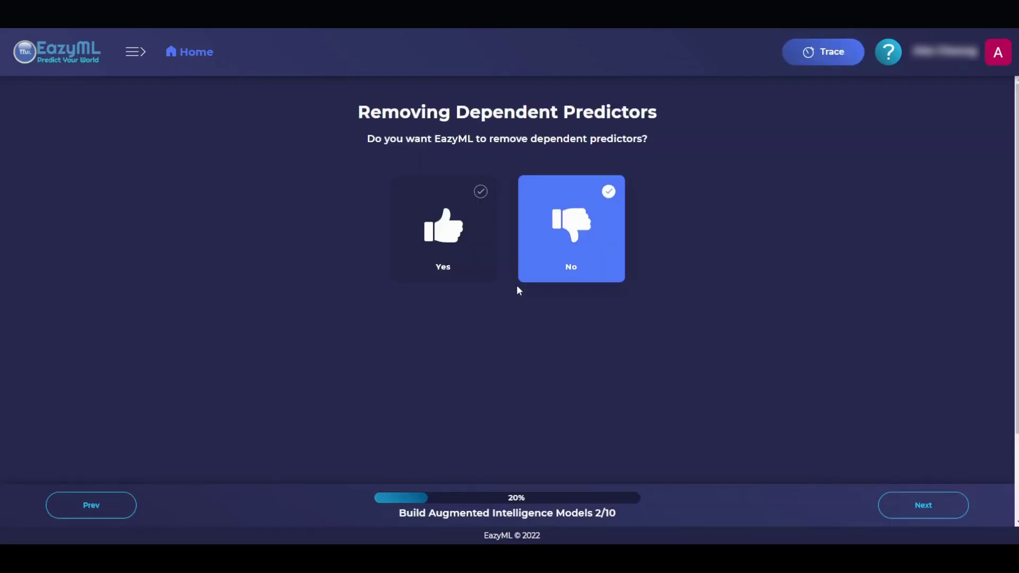
pyautogui.click(902, 513)
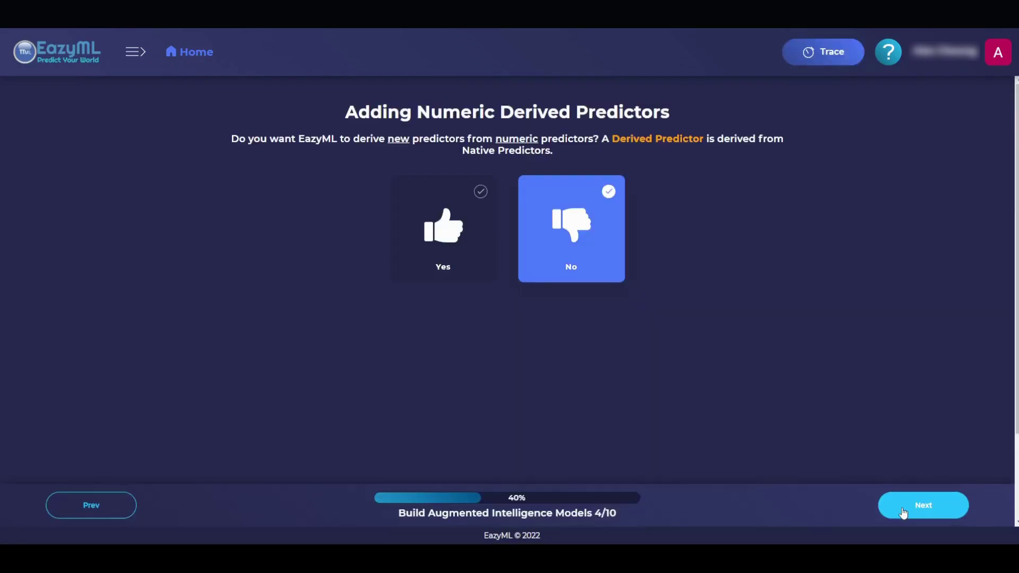
pyautogui.click(903, 511)
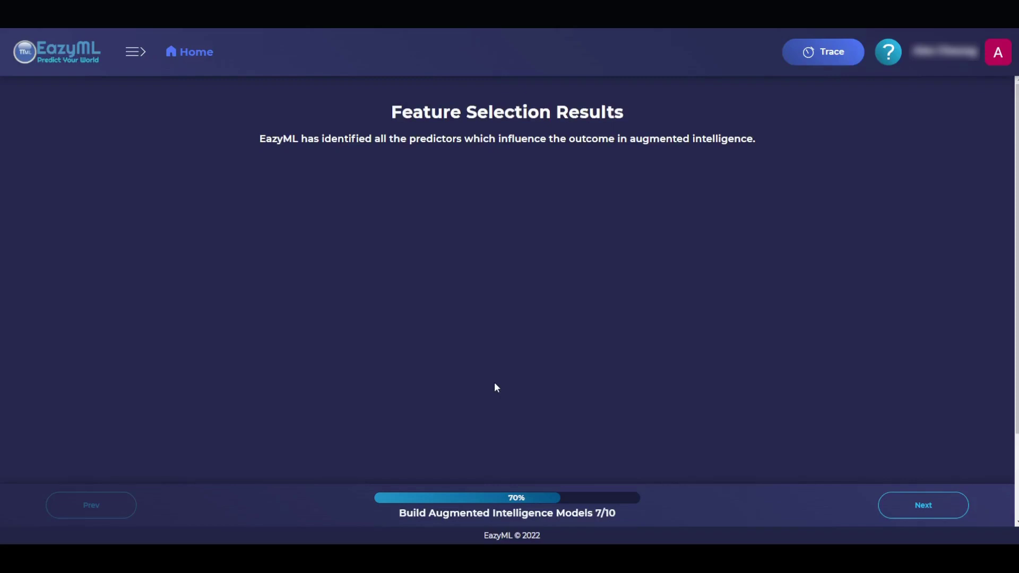
pyautogui.click(926, 504)
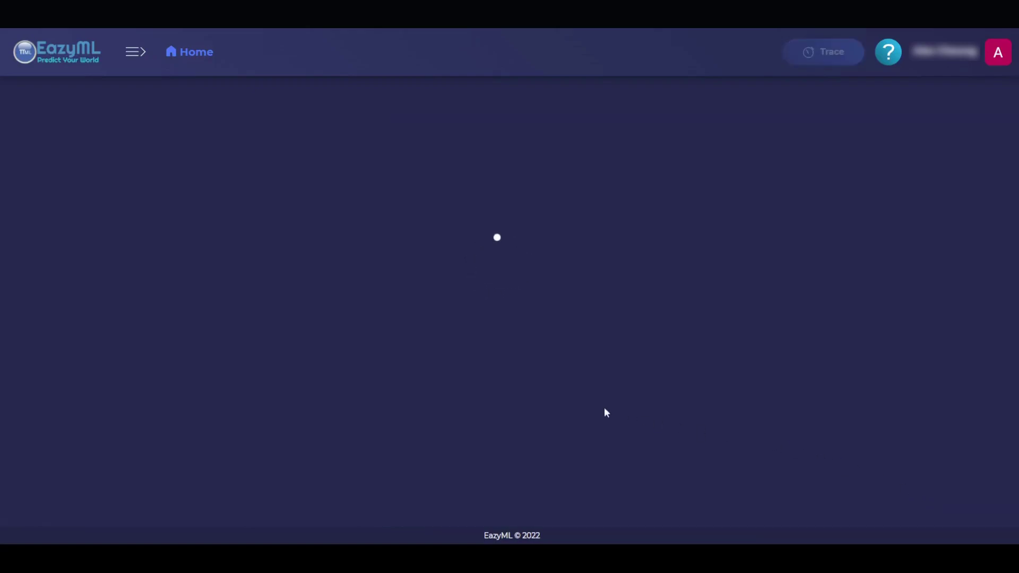
pyautogui.scroll(-2, 361, 350)
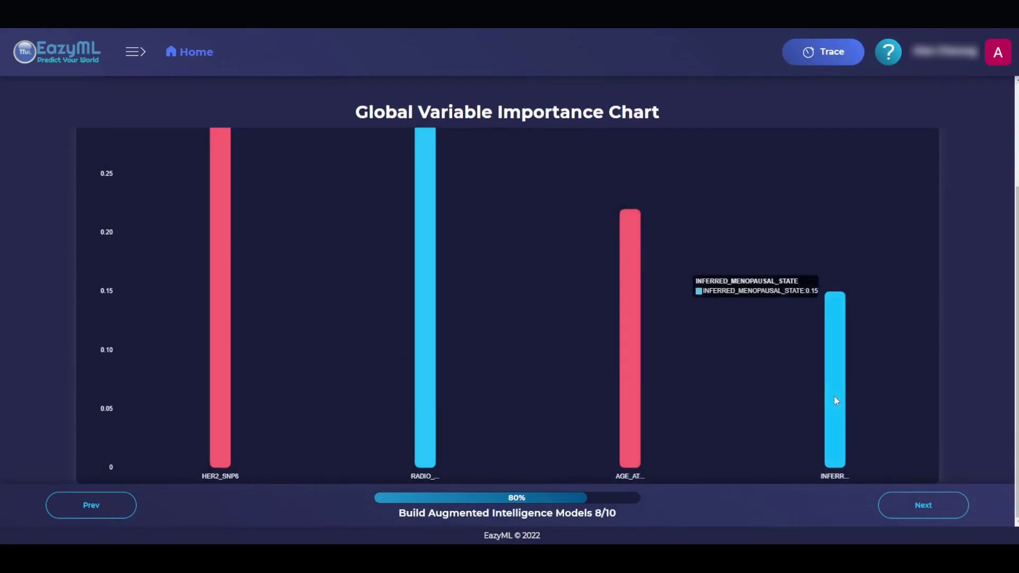
# - Review the Model Building Stage table and build the Augmented Intelligence model to get its insights table
pyautogui.click(923, 505)
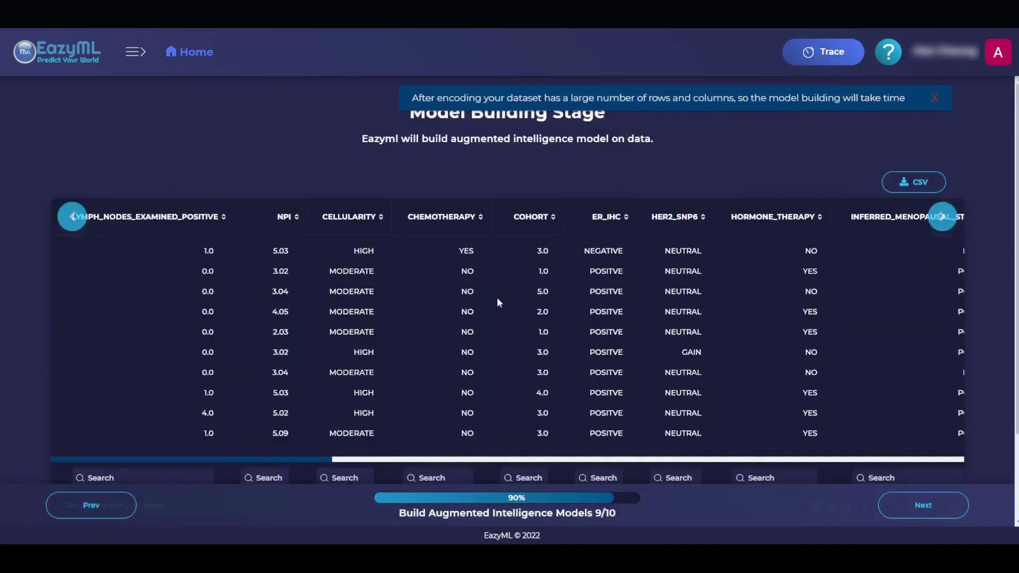
pyautogui.scroll(-1, 517, 311)
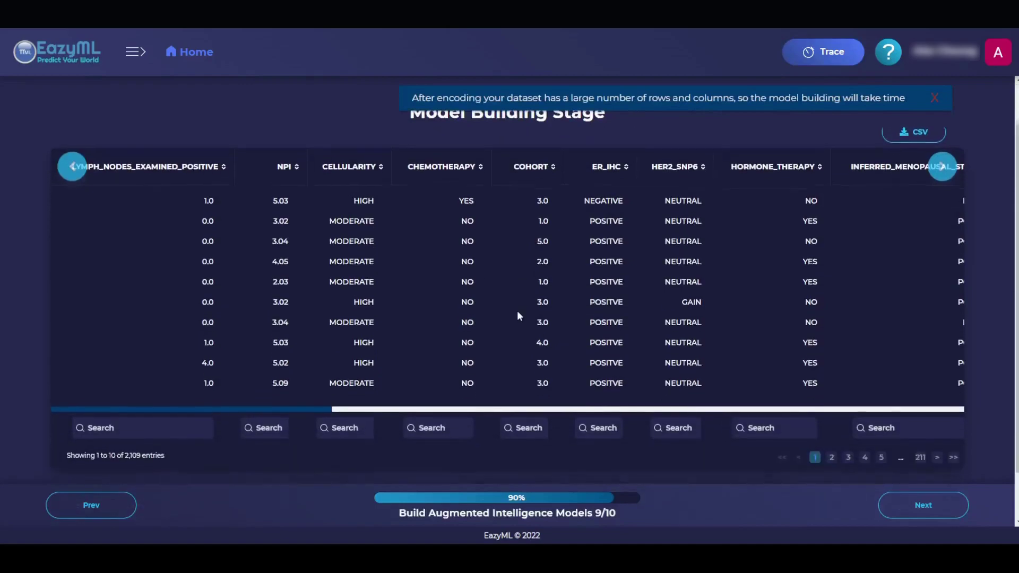
pyautogui.scroll(-1, 517, 310)
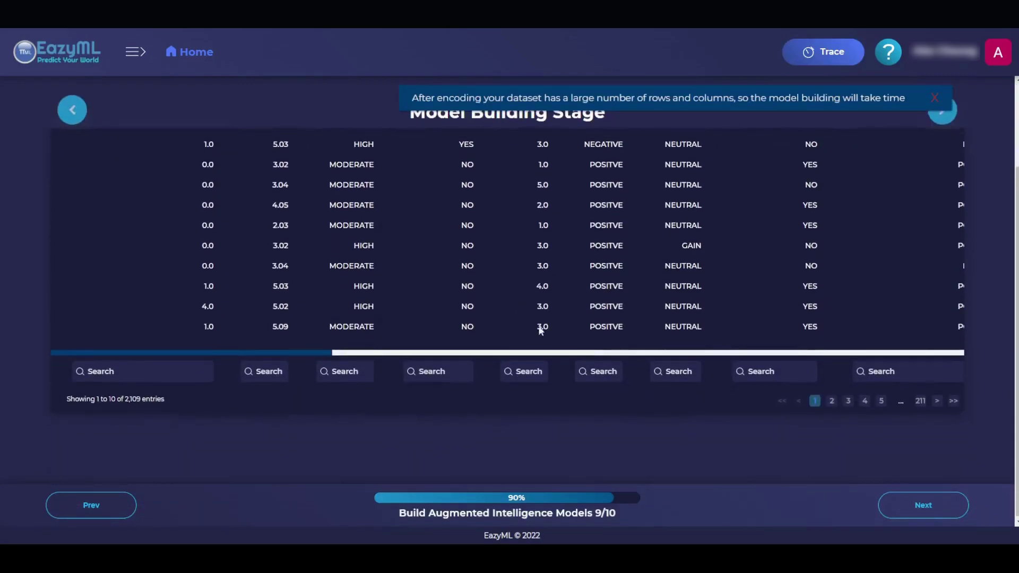
pyautogui.doubleClick(897, 501)
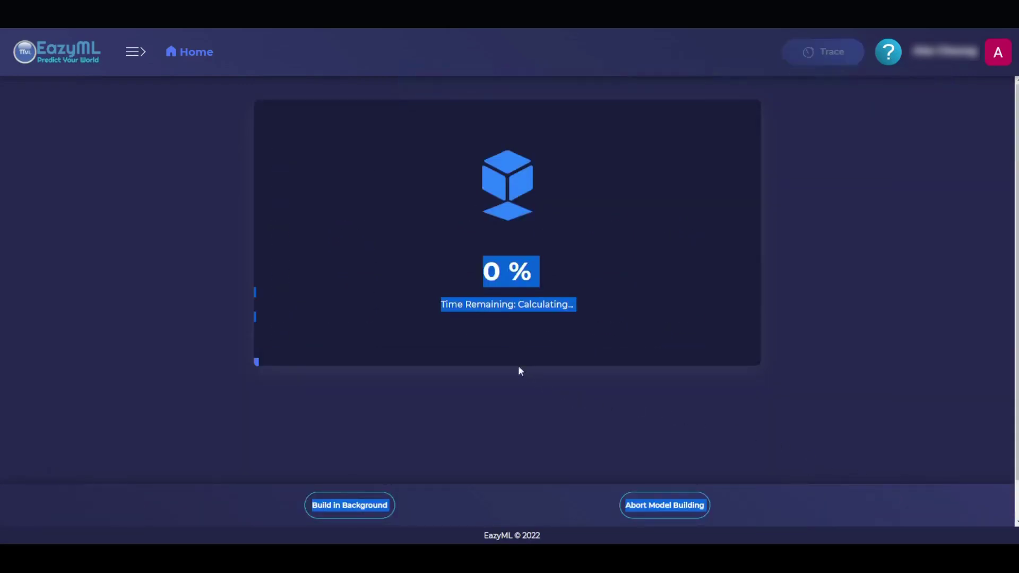
pyautogui.click(499, 314)
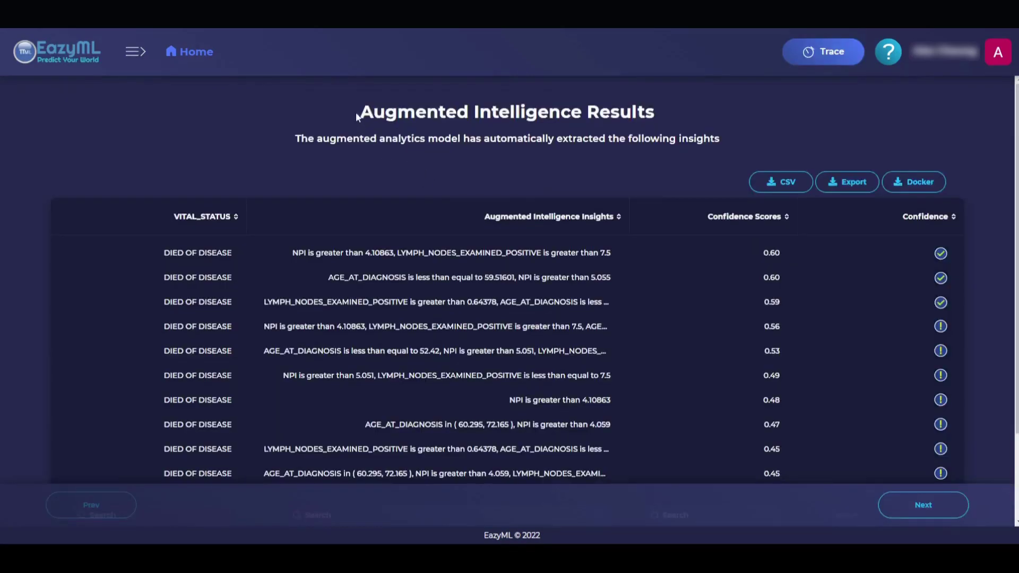
pyautogui.moveTo(357, 114); pyautogui.dragTo(684, 113)
pyautogui.doubleClick(381, 250)
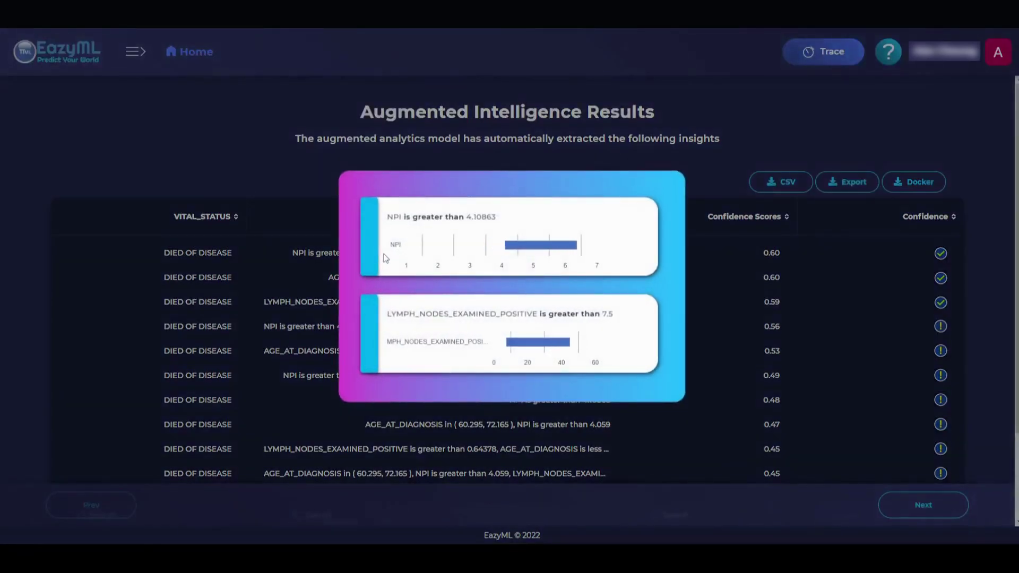
pyautogui.moveTo(387, 217); pyautogui.dragTo(503, 216)
pyautogui.click(503, 216)
pyautogui.moveTo(569, 249)
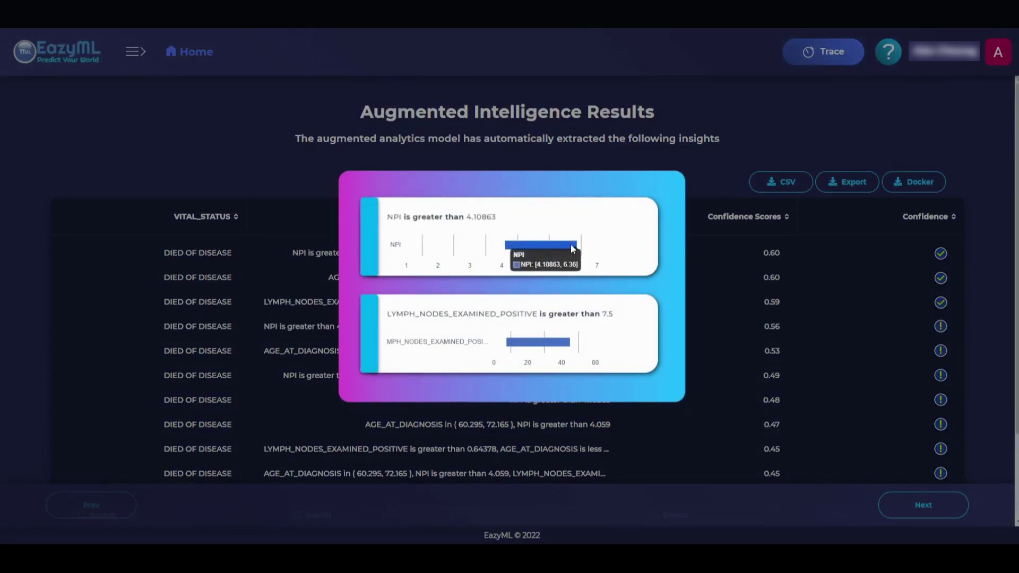
pyautogui.moveTo(387, 314); pyautogui.dragTo(638, 316)
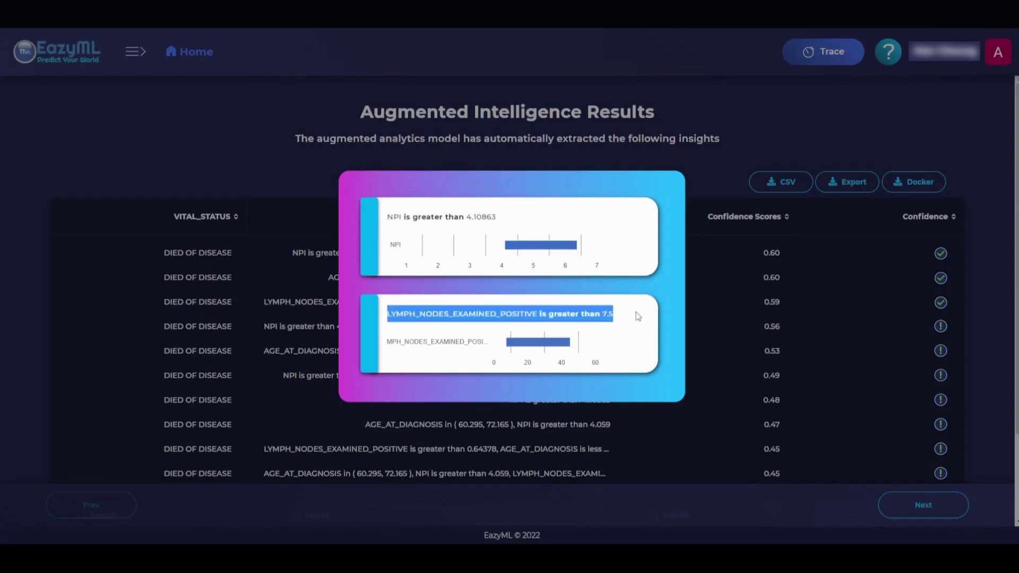
pyautogui.click(636, 323)
pyautogui.moveTo(531, 345)
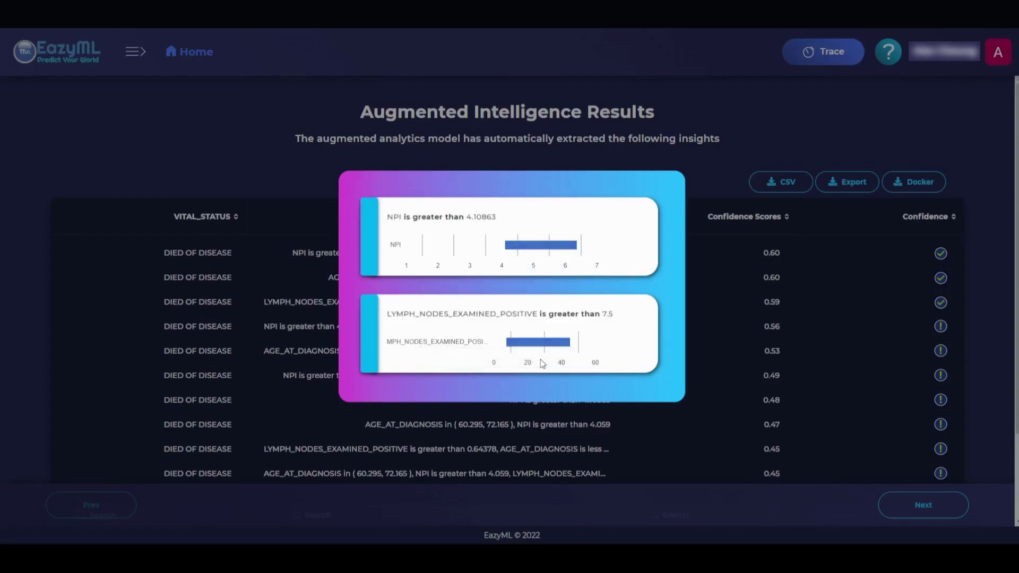
pyautogui.click(746, 320)
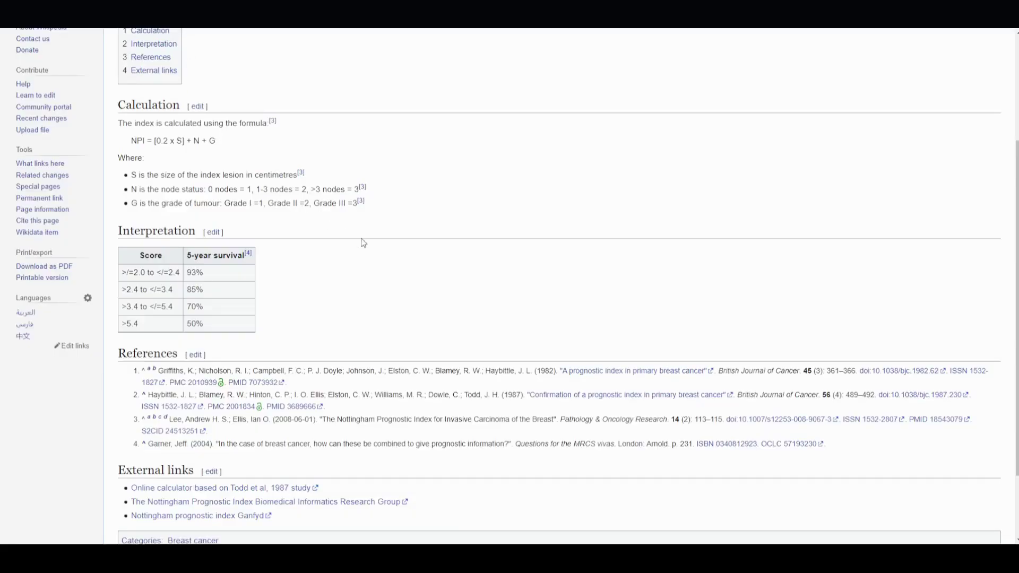
# - Scroll to the Interpretation table and highlight the >3.4 to ≤5.4 row showing 70% 5-year survival
pyautogui.scroll(-1, 362, 244)
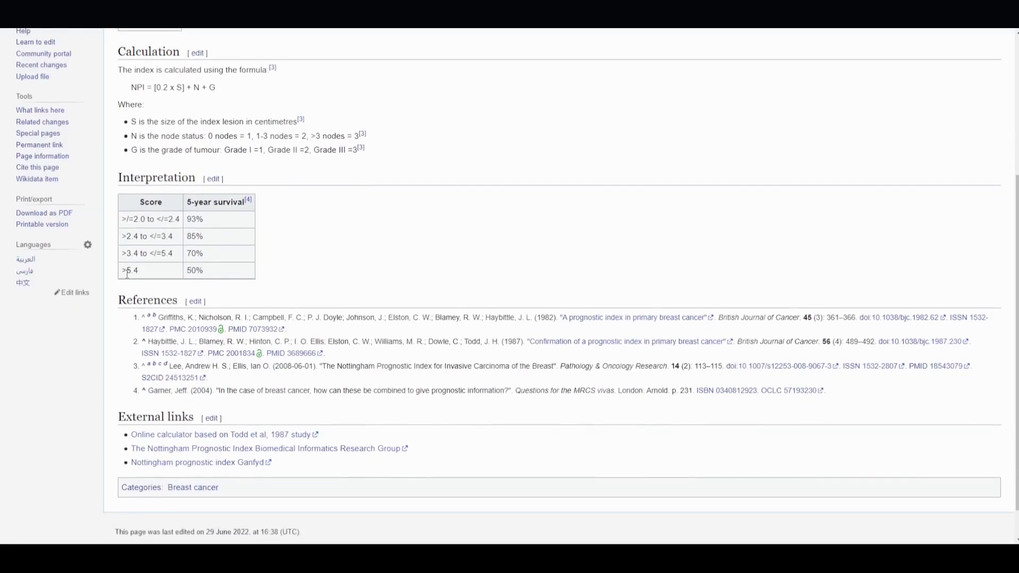
pyautogui.moveTo(124, 255); pyautogui.dragTo(214, 255)
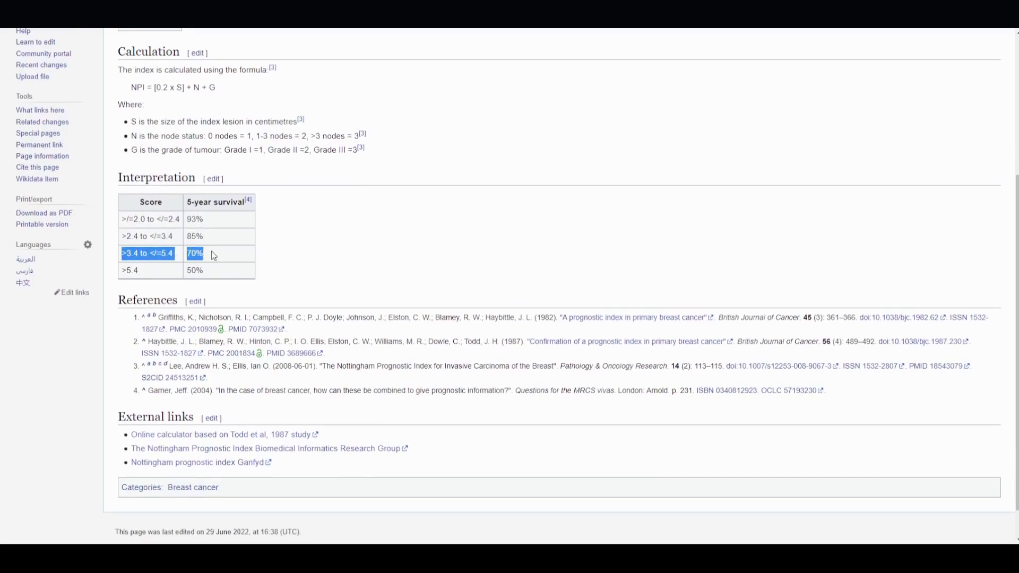
pyautogui.click(338, 256)
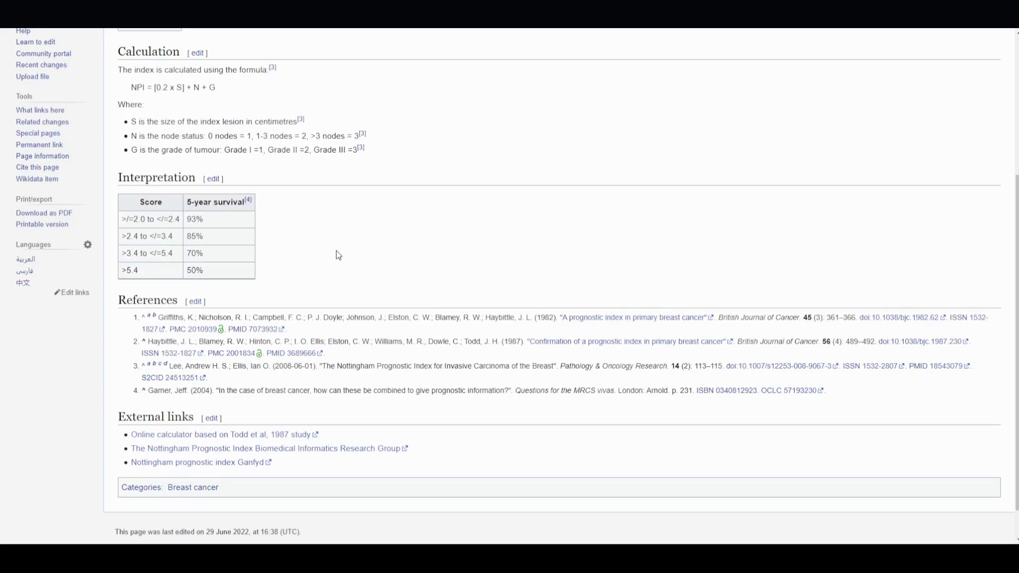
# - Back in EazyML, search the VITAL_STATUS column for 'living' to list only LIVING rules
pyautogui.click(461, 21)
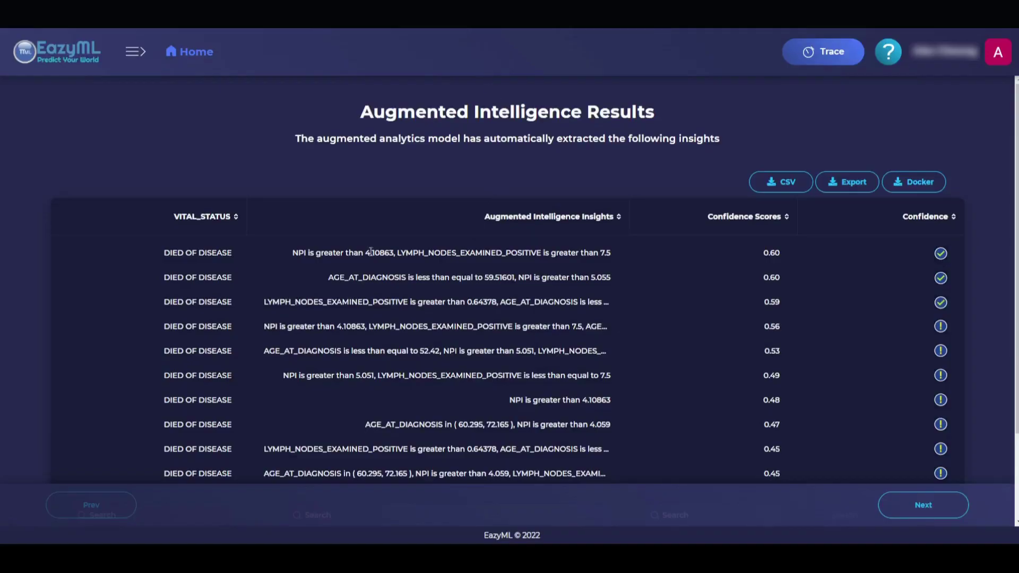
pyautogui.scroll(-2, 303, 266)
pyautogui.scroll(1, 304, 320)
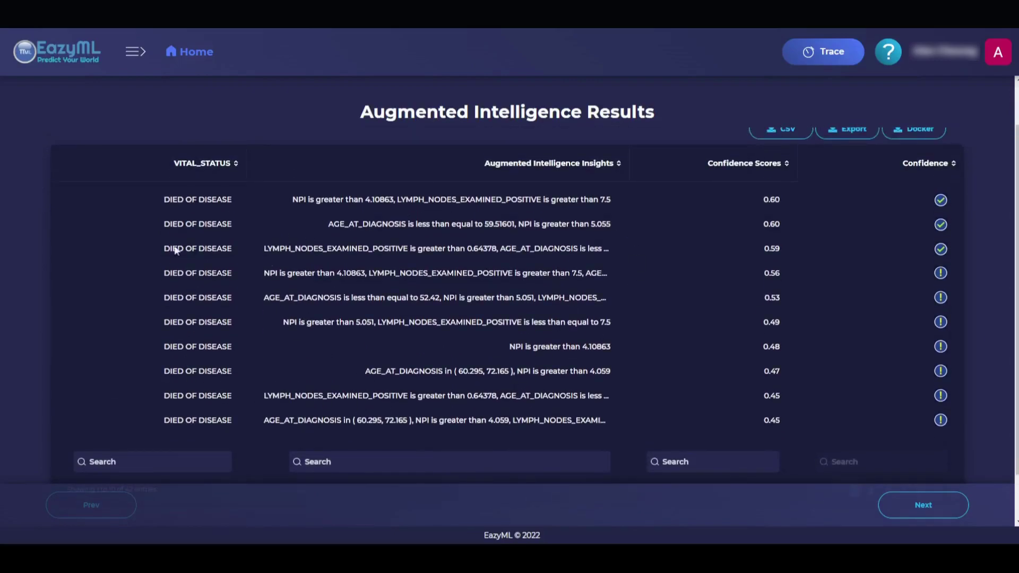
pyautogui.click(194, 460)
pyautogui.write('livin')
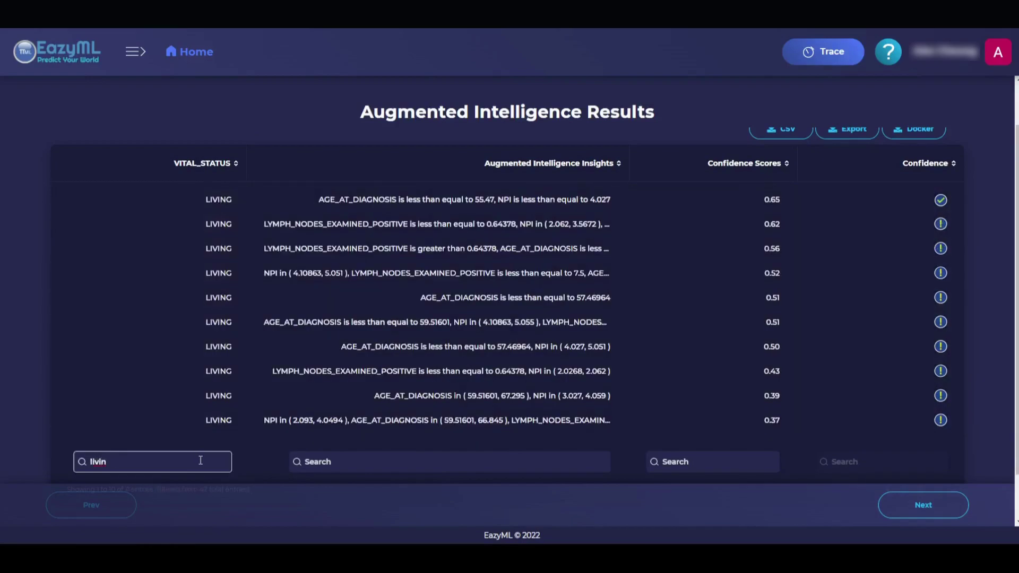
pyautogui.scroll(2, 405, 343)
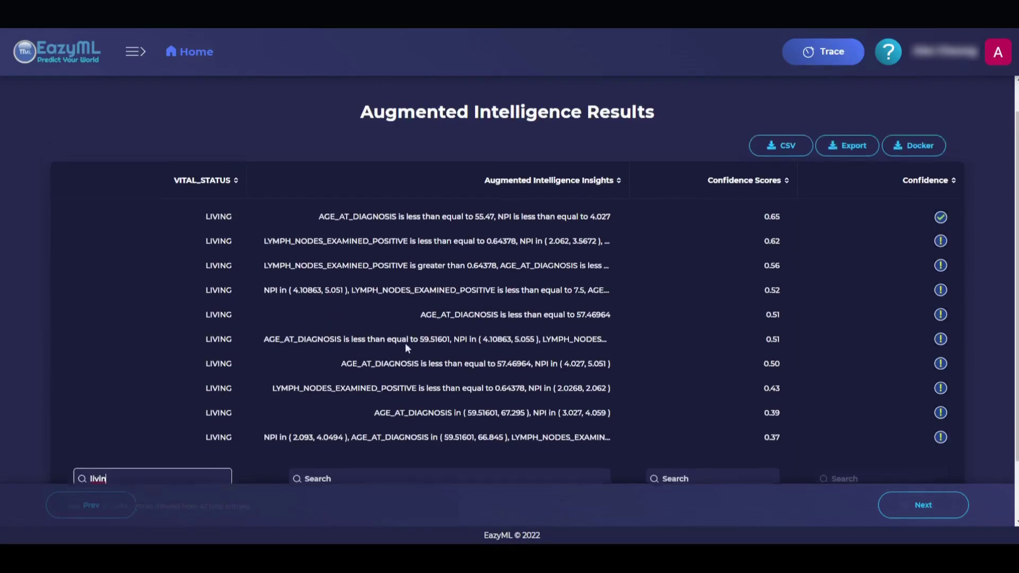
pyautogui.scroll(-2, 300, 323)
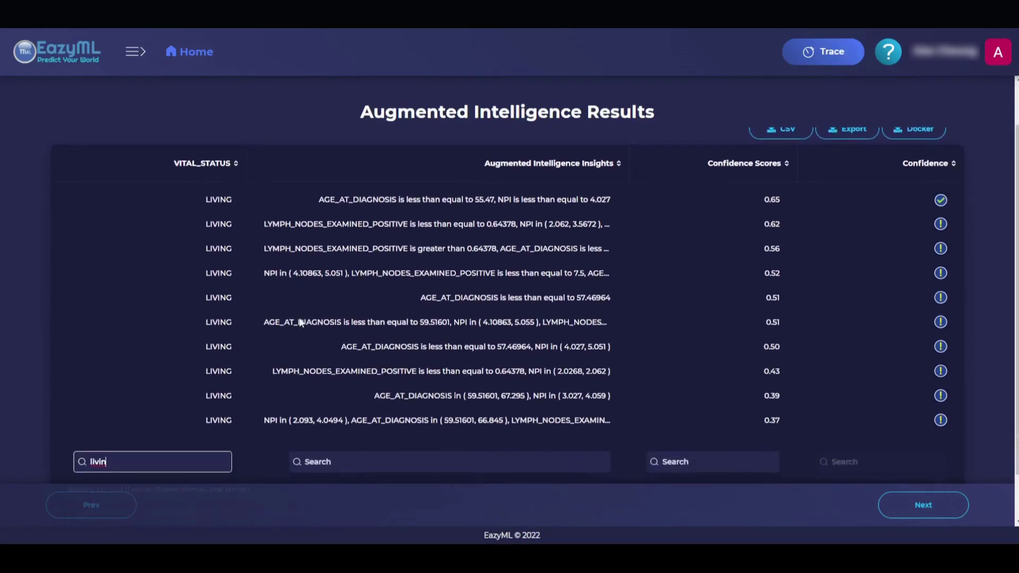
pyautogui.write('g')
pyautogui.scroll(1, 273, 313)
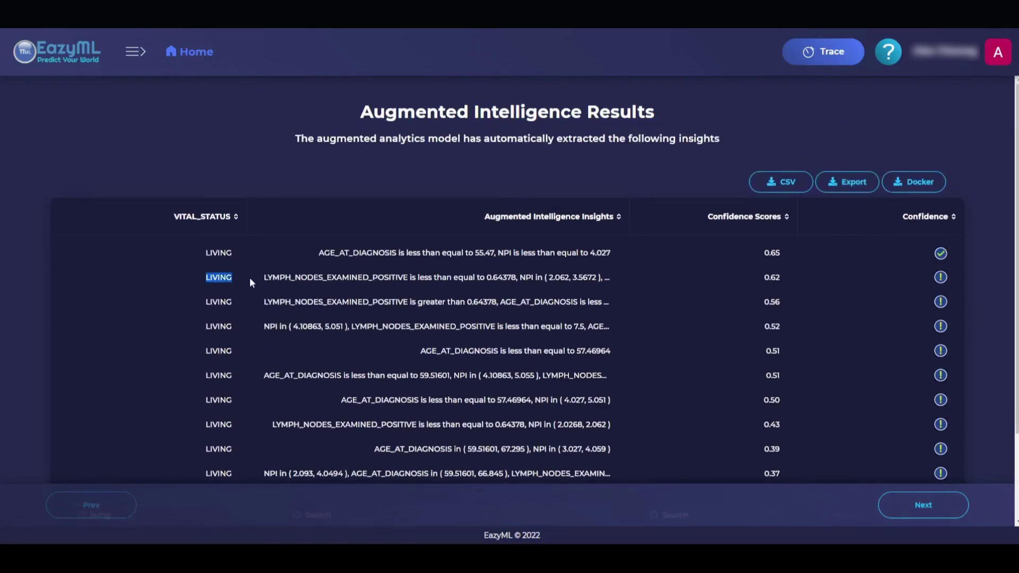
pyautogui.click(756, 284)
pyautogui.click(546, 280)
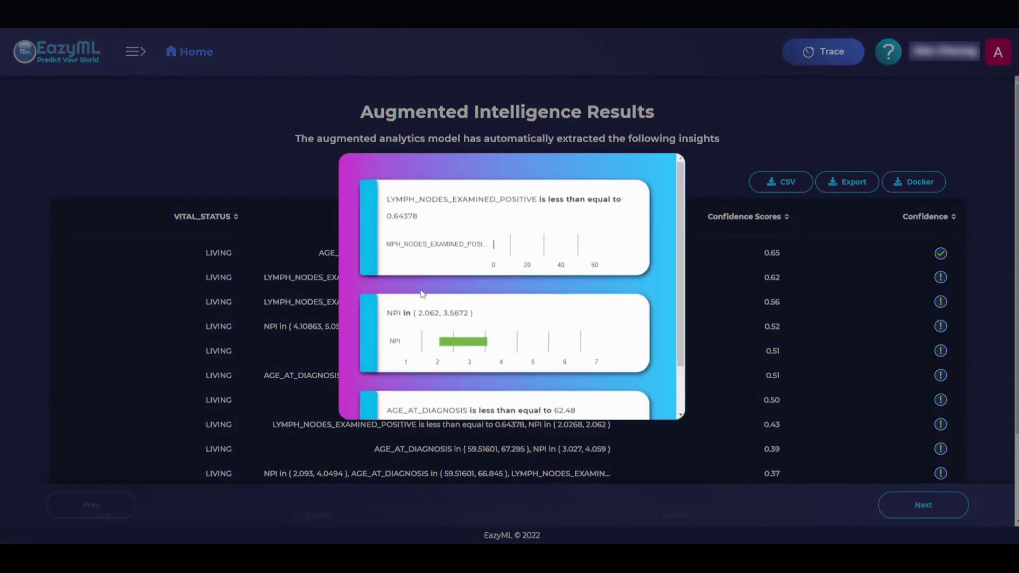
pyautogui.moveTo(438, 201); pyautogui.dragTo(455, 220)
pyautogui.click(459, 221)
pyautogui.scroll(-1, 459, 221)
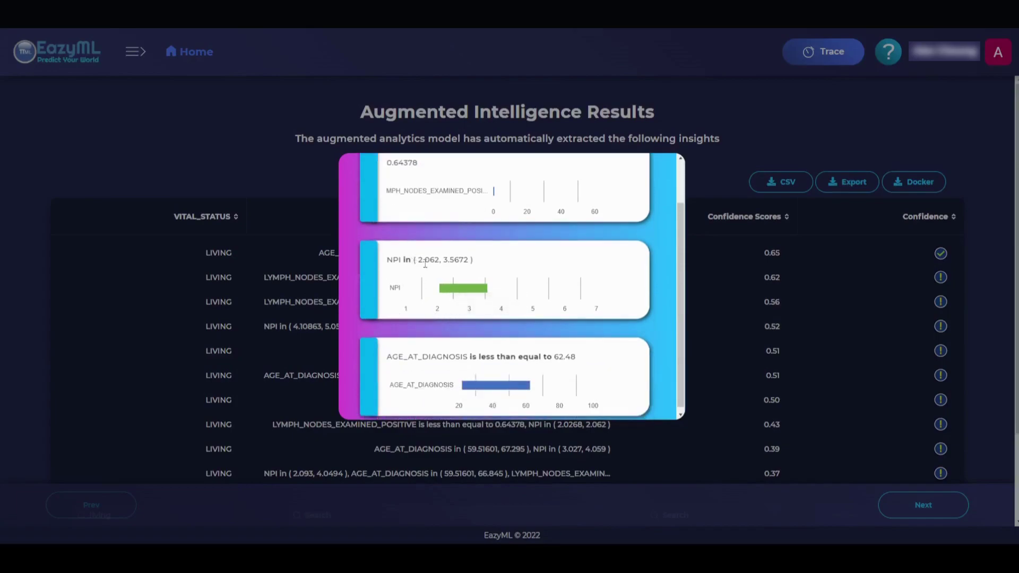
pyautogui.moveTo(424, 260); pyautogui.dragTo(473, 260)
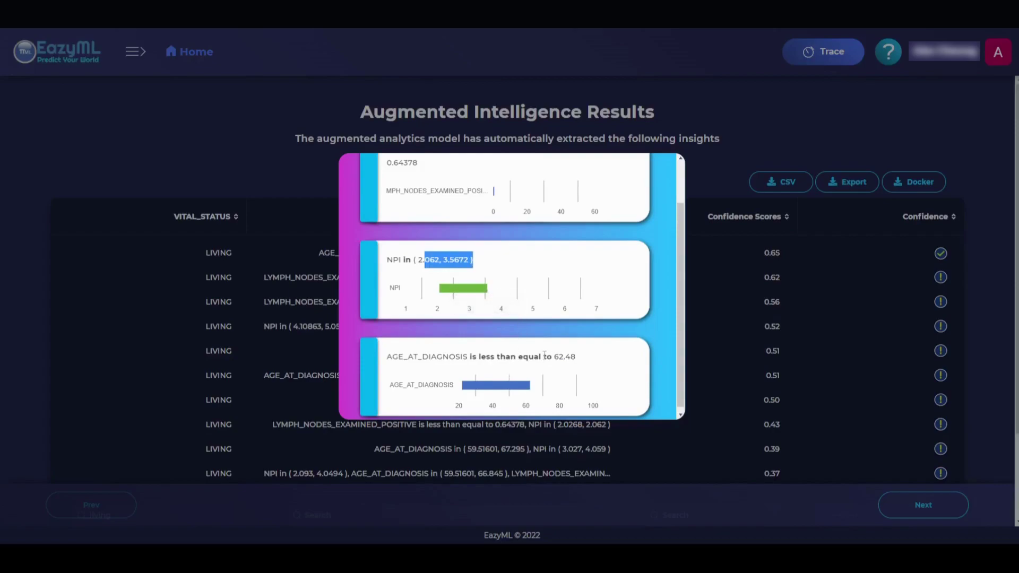
pyautogui.click(475, 388)
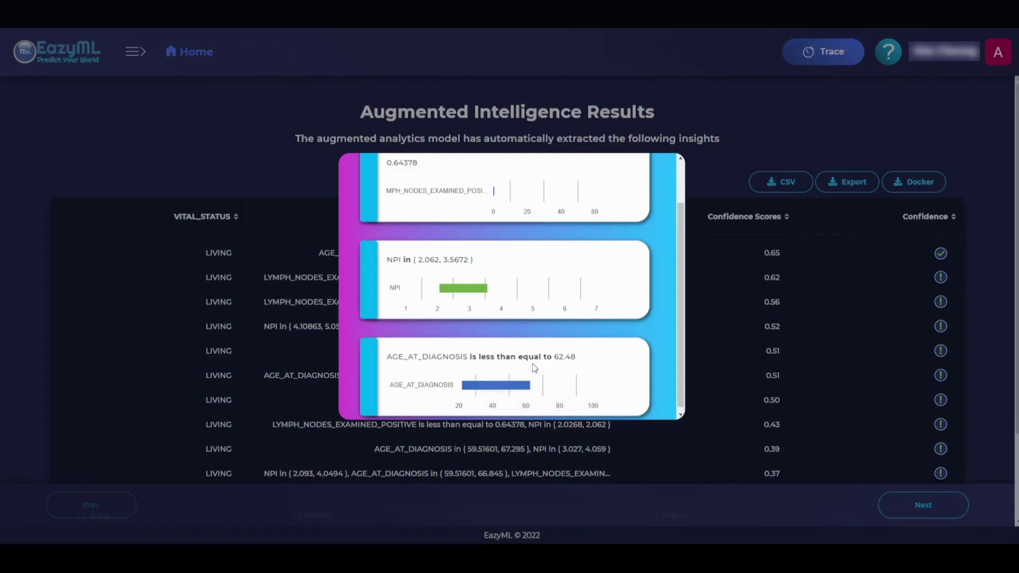
pyautogui.scroll(1, 534, 367)
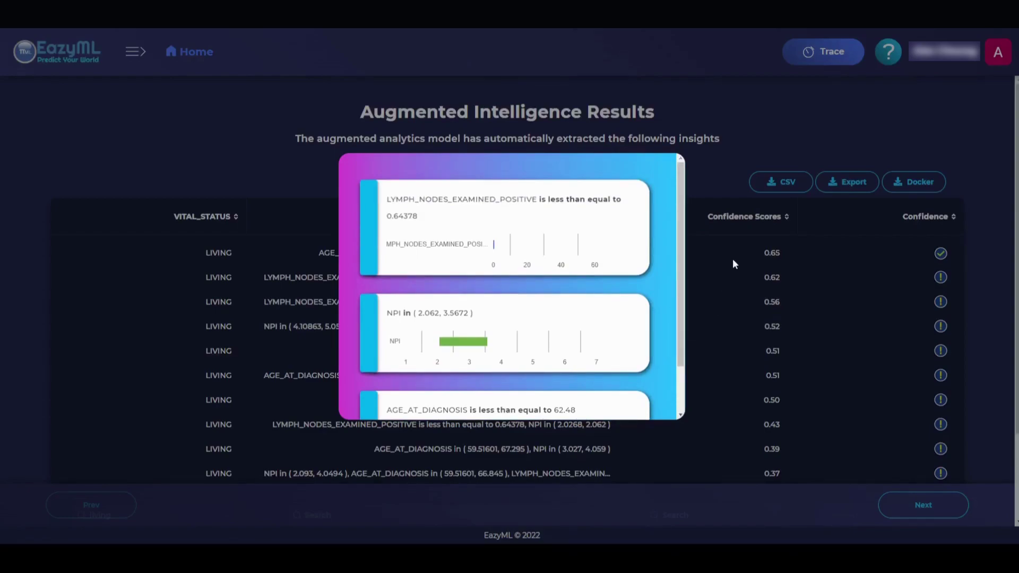
pyautogui.click(718, 266)
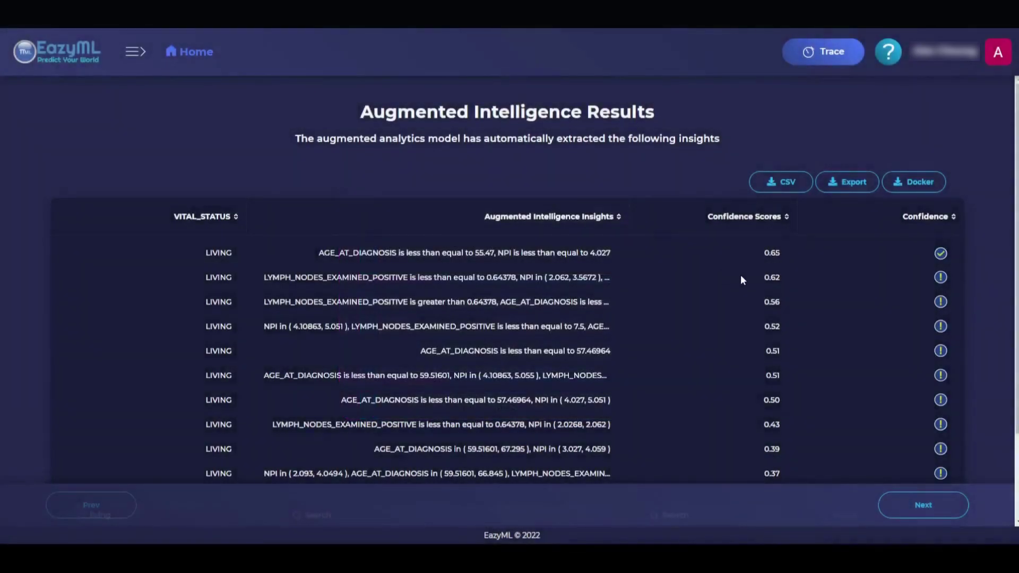
pyautogui.moveTo(749, 276); pyautogui.dragTo(781, 251)
pyautogui.scroll(-2, 890, 418)
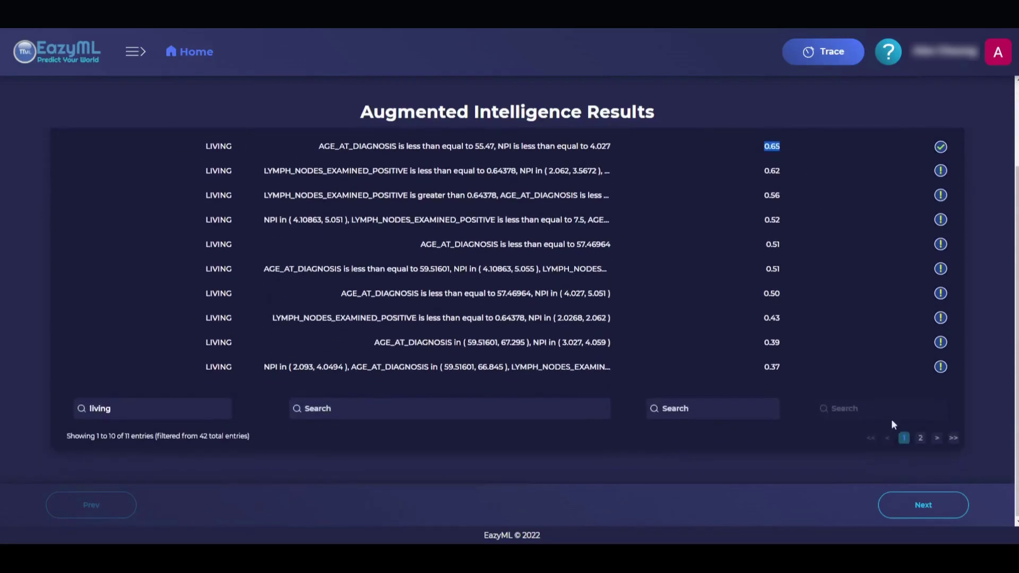
pyautogui.click(920, 438)
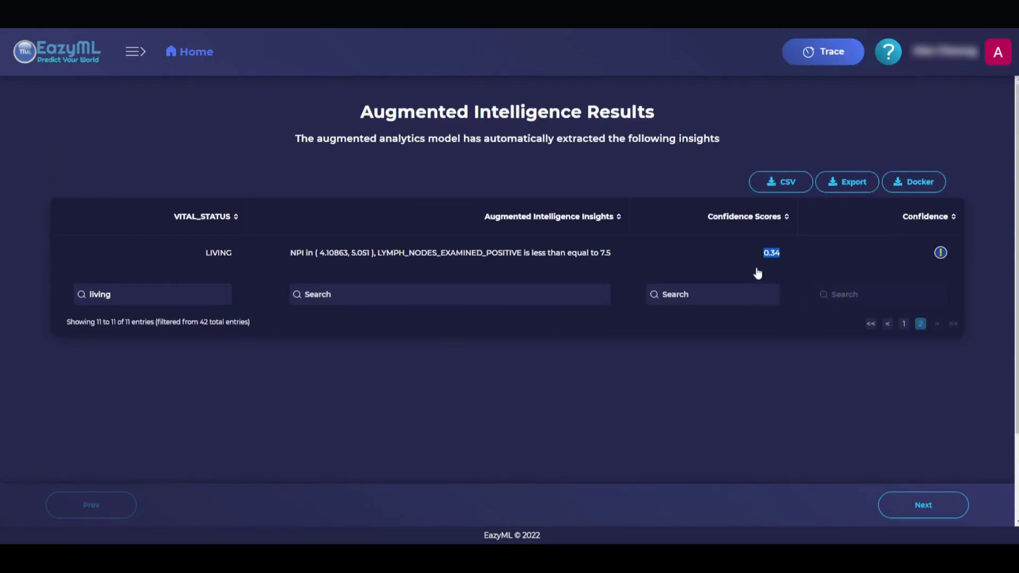
pyautogui.click(584, 257)
pyautogui.moveTo(510, 251)
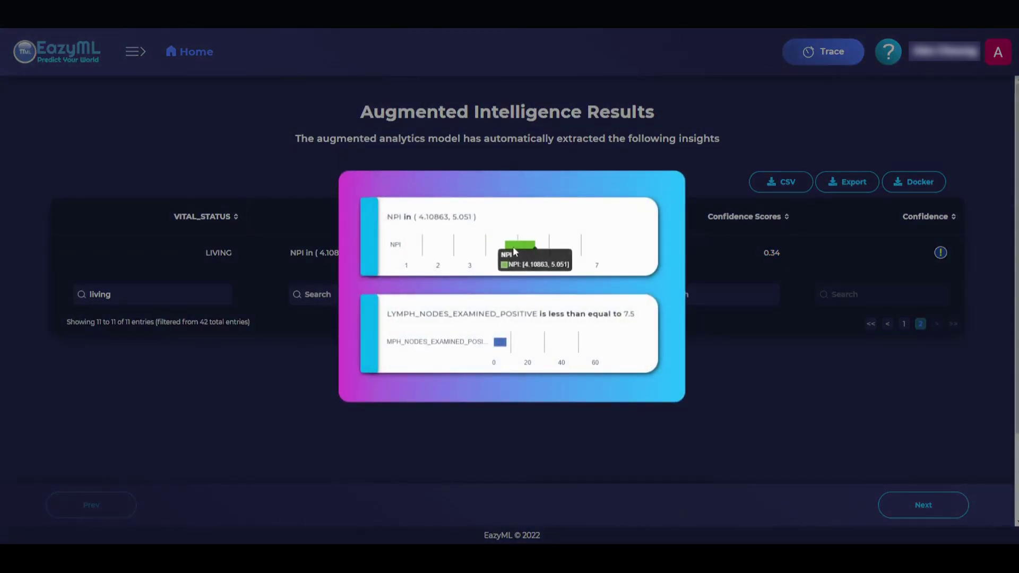
pyautogui.moveTo(501, 345)
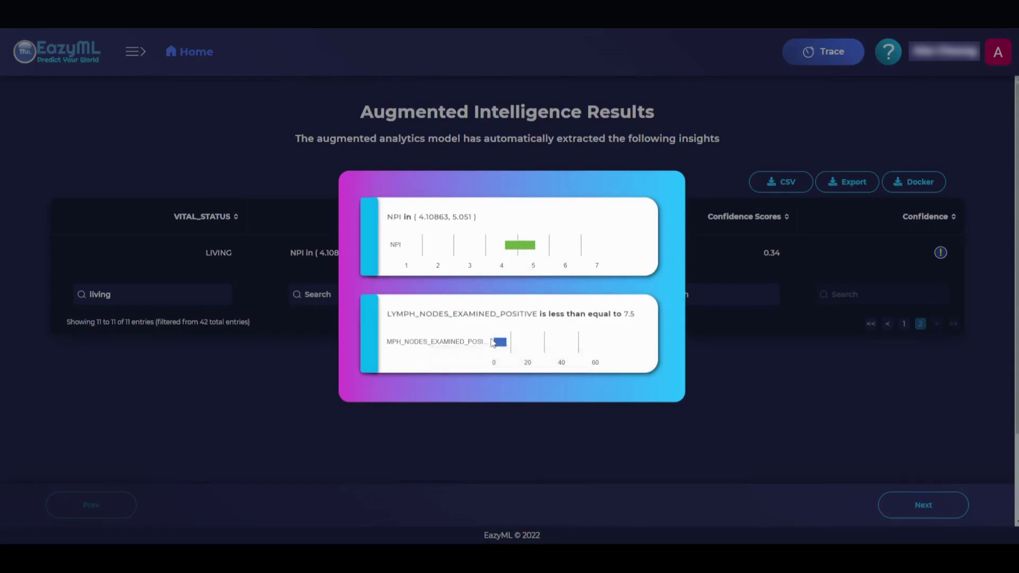
pyautogui.click(323, 374)
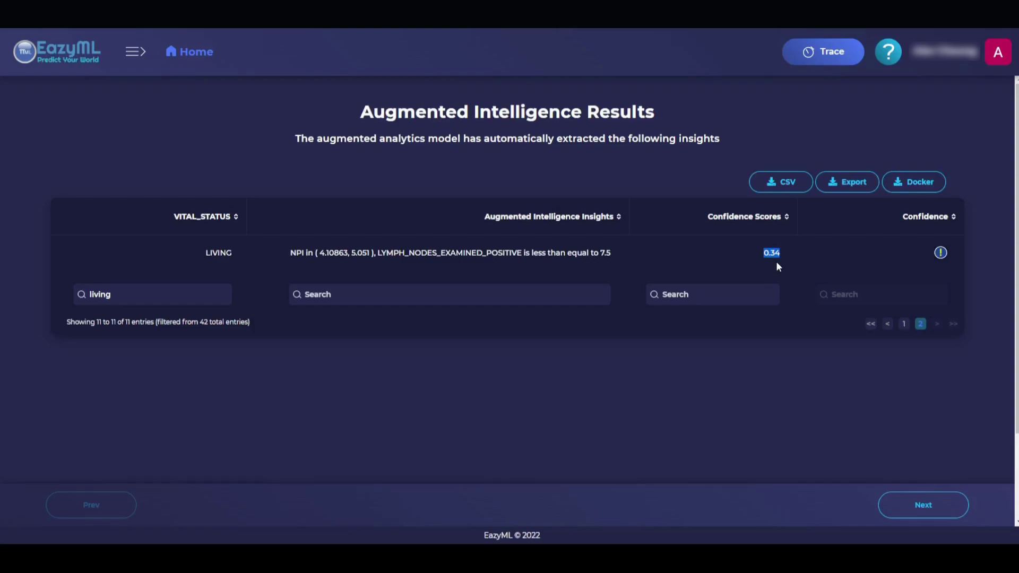
pyautogui.click(902, 324)
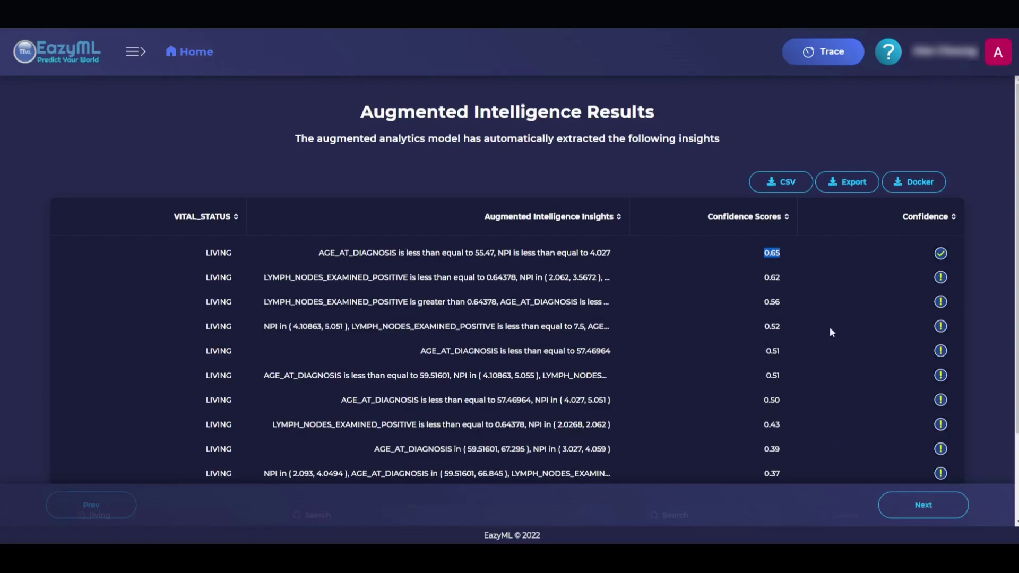
pyautogui.click(728, 259)
pyautogui.scroll(-1, 698, 282)
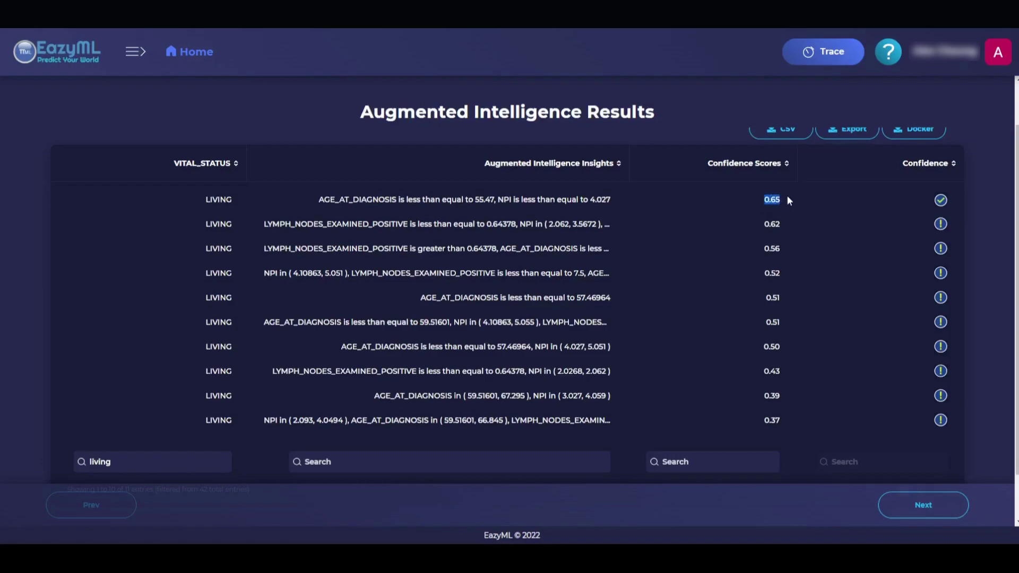
pyautogui.click(841, 200)
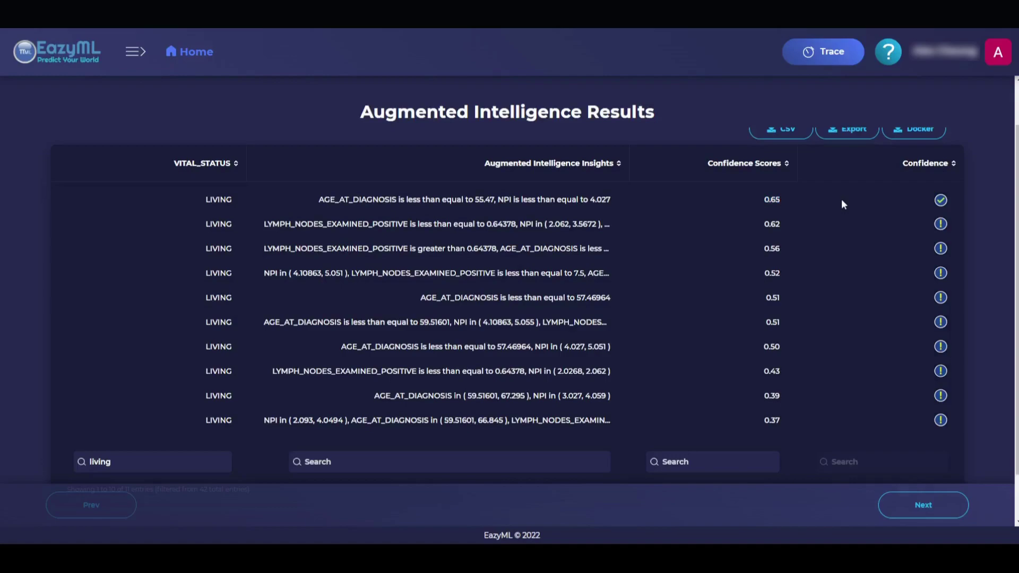